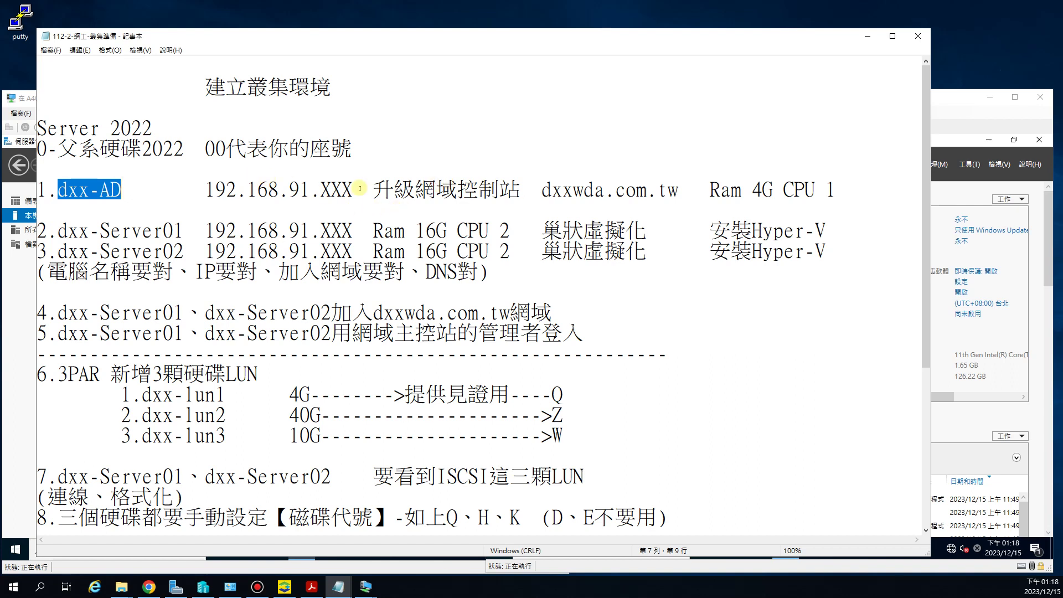
Step: Review the domain-controller upgrade, dxx-Server02 name and IP lines, then minimize Notepad to the d00Server01 VM
{"action": "left_click_drag", "start_coordinate": [394, 189], "coordinate": [483, 190]}
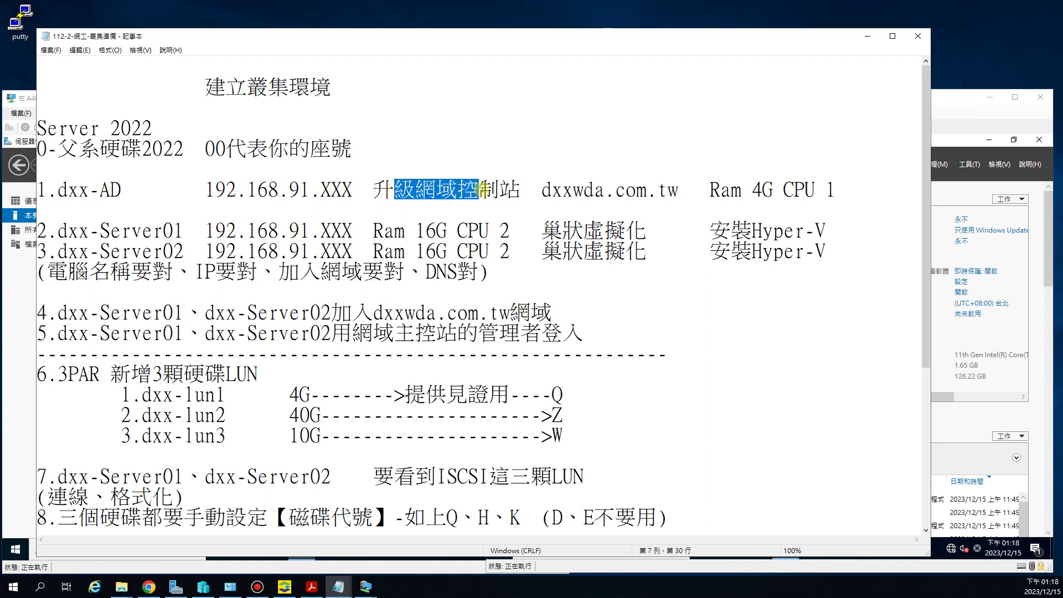
{"action": "mouse_move", "coordinate": [100, 230]}
{"action": "left_mouse_down"}
{"action": "mouse_move", "coordinate": [123, 230]}
{"action": "mouse_move", "coordinate": [119, 253]}
{"action": "mouse_move", "coordinate": [132, 252]}
{"action": "mouse_move", "coordinate": [100, 231]}
{"action": "left_mouse_up"}
{"action": "left_click_drag", "start_coordinate": [248, 251], "coordinate": [203, 250]}
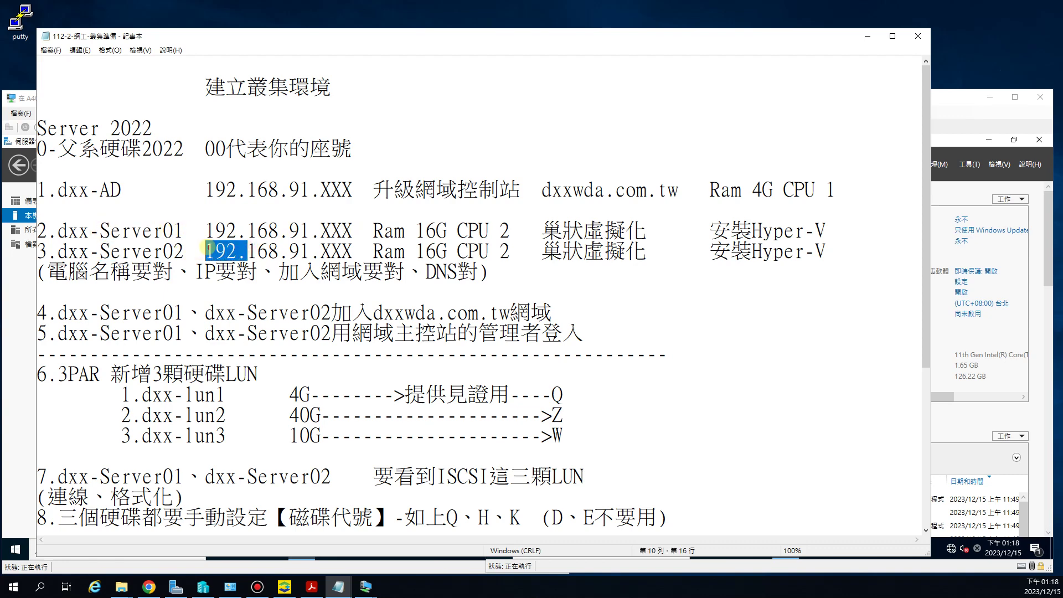
{"action": "left_click", "coordinate": [867, 36]}
{"action": "left_click", "coordinate": [314, 273]}
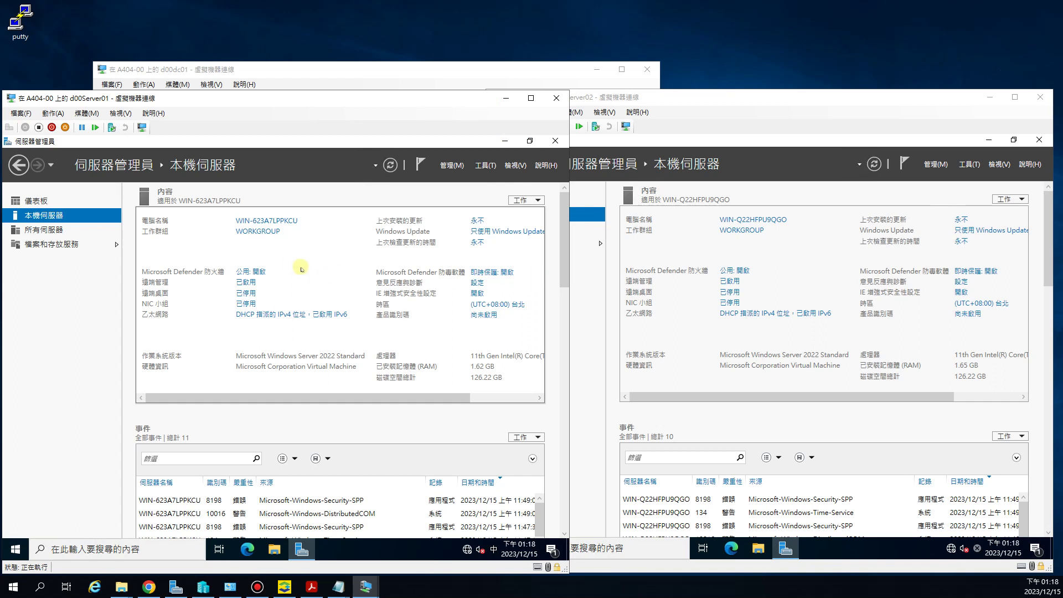
Step: Open the computer name change dialog on both server VMs
{"action": "left_click", "coordinate": [259, 221]}
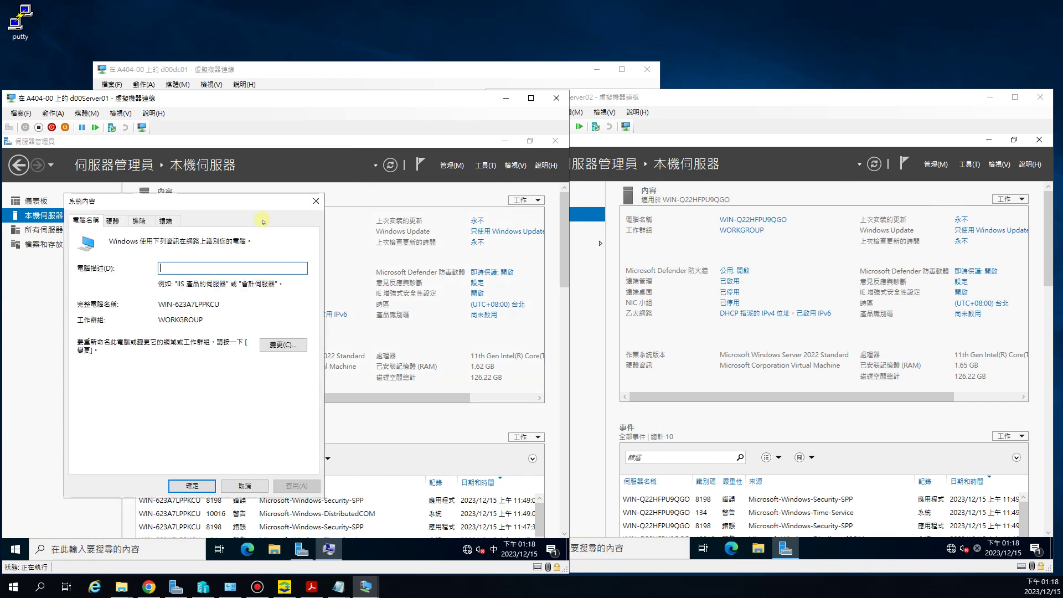
{"action": "left_click", "coordinate": [274, 345]}
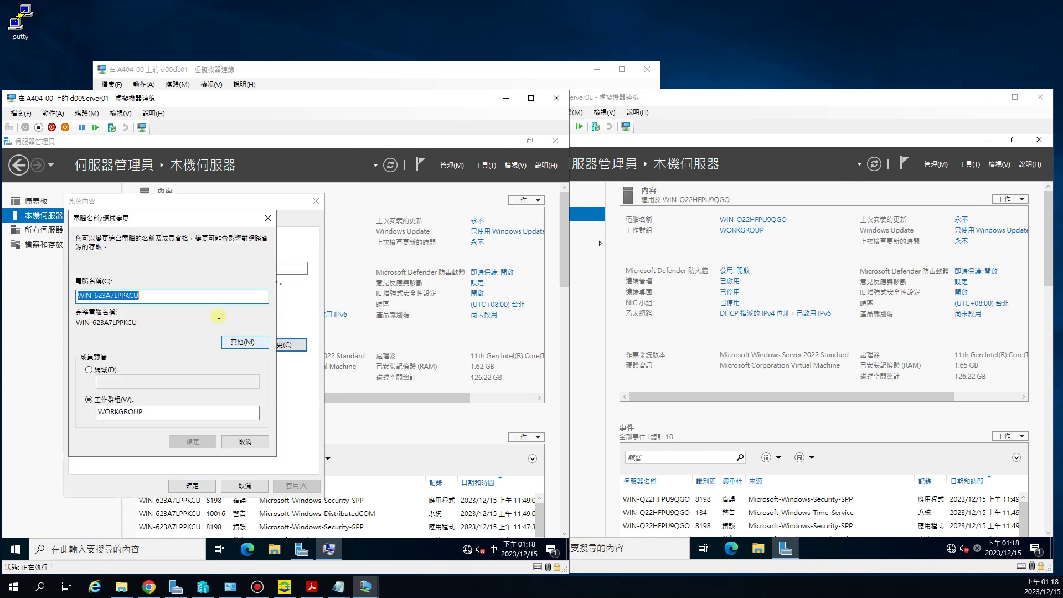
{"action": "left_click", "coordinate": [742, 106]}
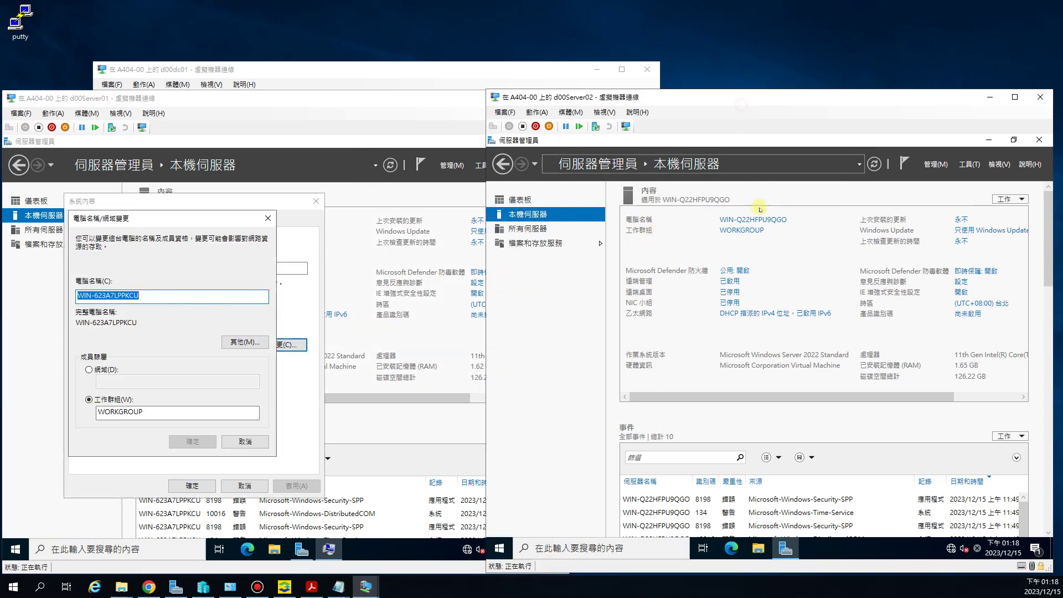
{"action": "left_click", "coordinate": [754, 220]}
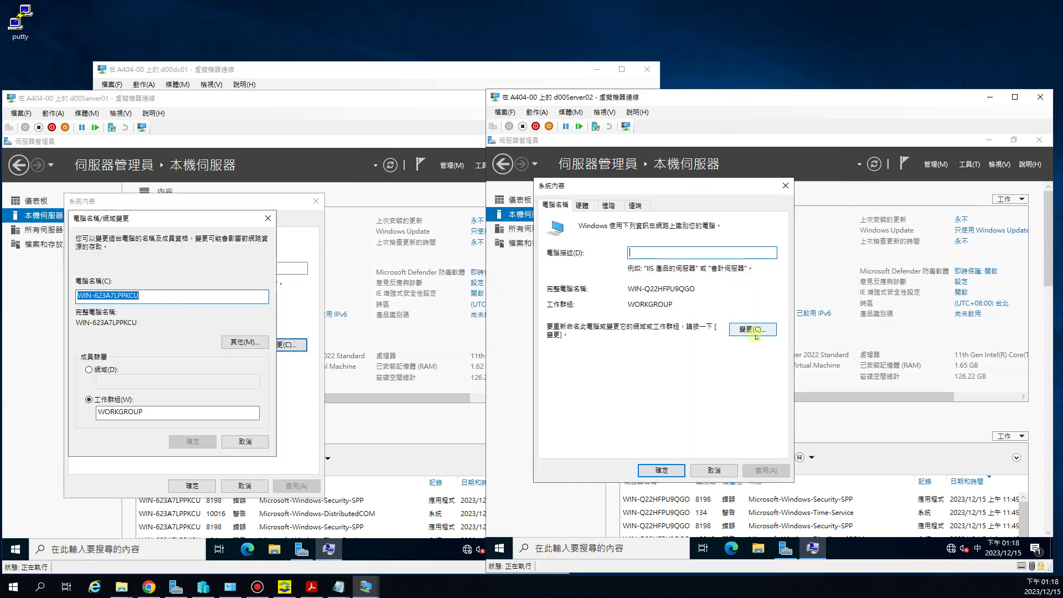
{"action": "left_click", "coordinate": [752, 329]}
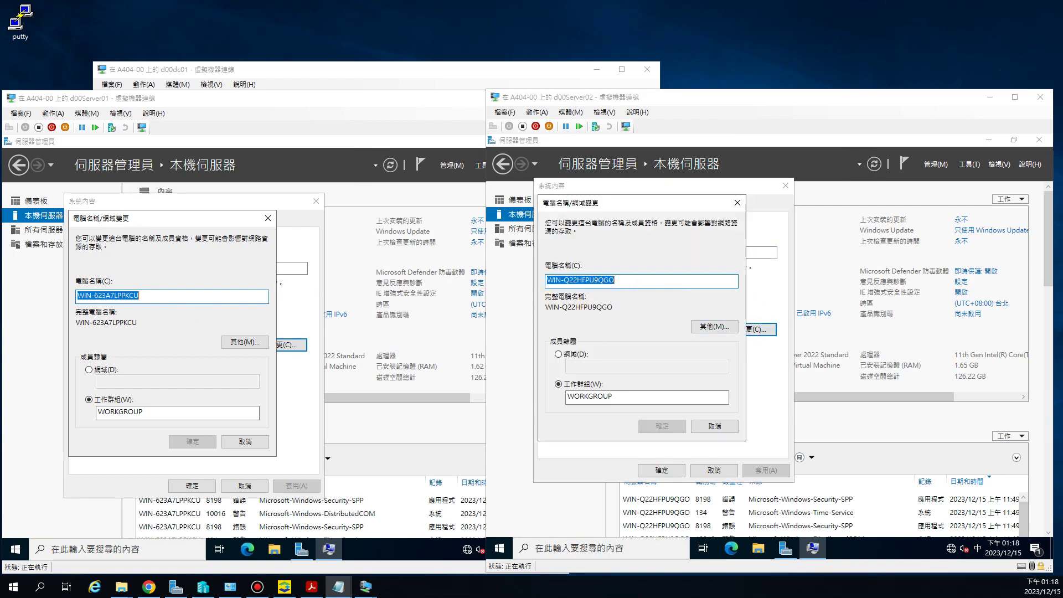
Step: Enter the new computer names d00Server01 and d00Server02
{"action": "left_click", "coordinate": [43, 288]}
{"action": "type", "text": "d00Server01"}
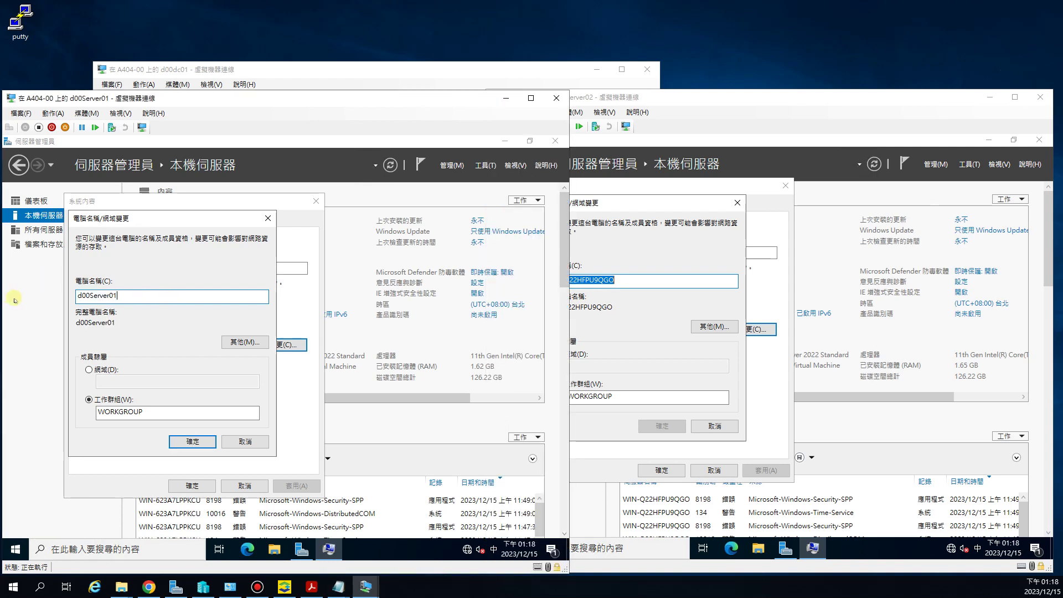
{"action": "left_click", "coordinate": [670, 279]}
{"action": "key", "text": "ctrl+a"}
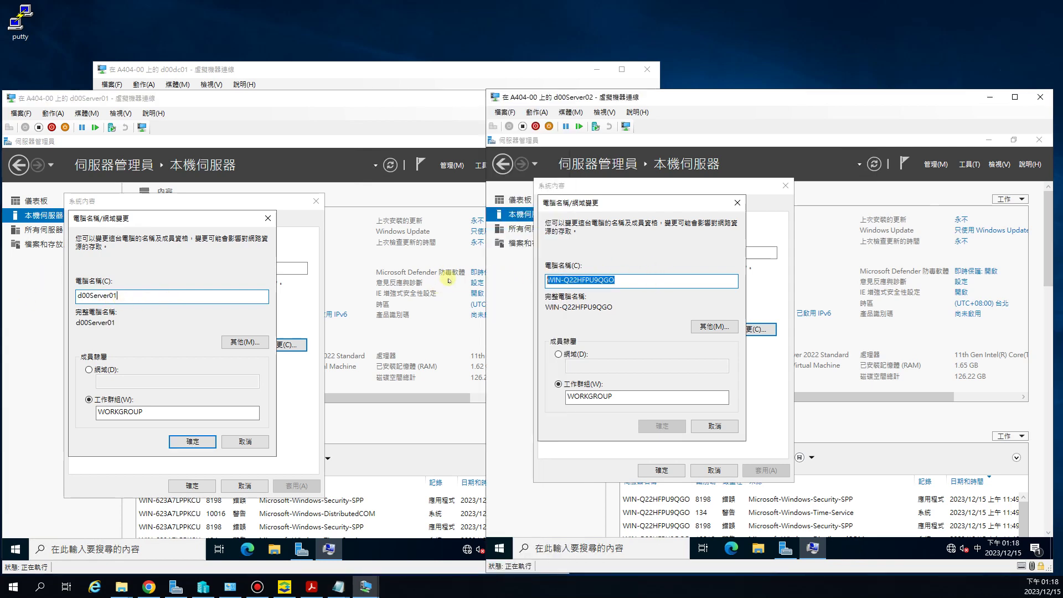
{"action": "type", "text": "d00Server01"}
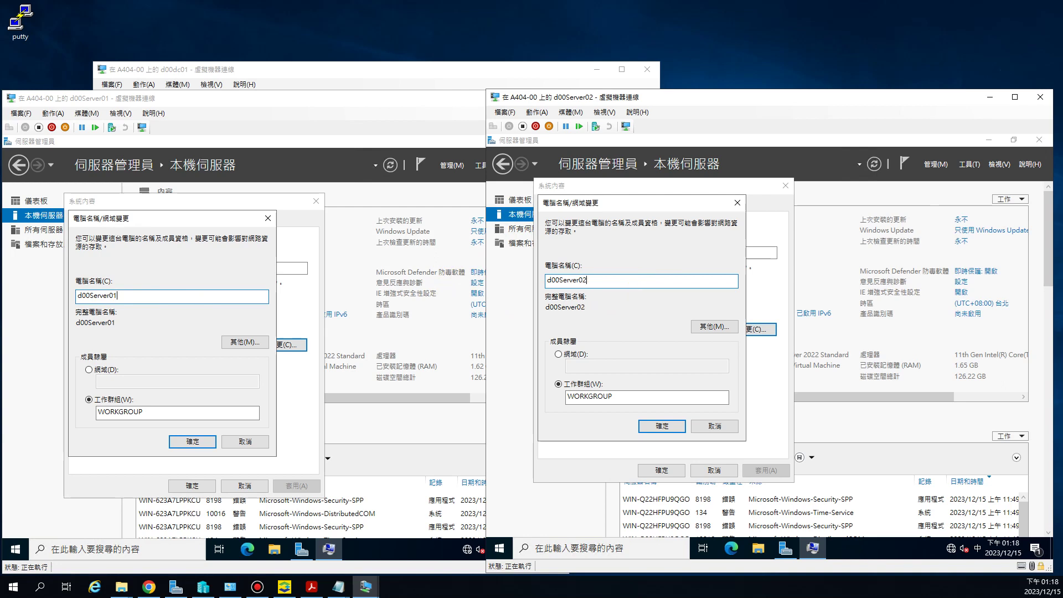
Step: Confirm both name changes, close System Properties, and restart d00Server01 immediately
{"action": "left_click", "coordinate": [192, 442]}
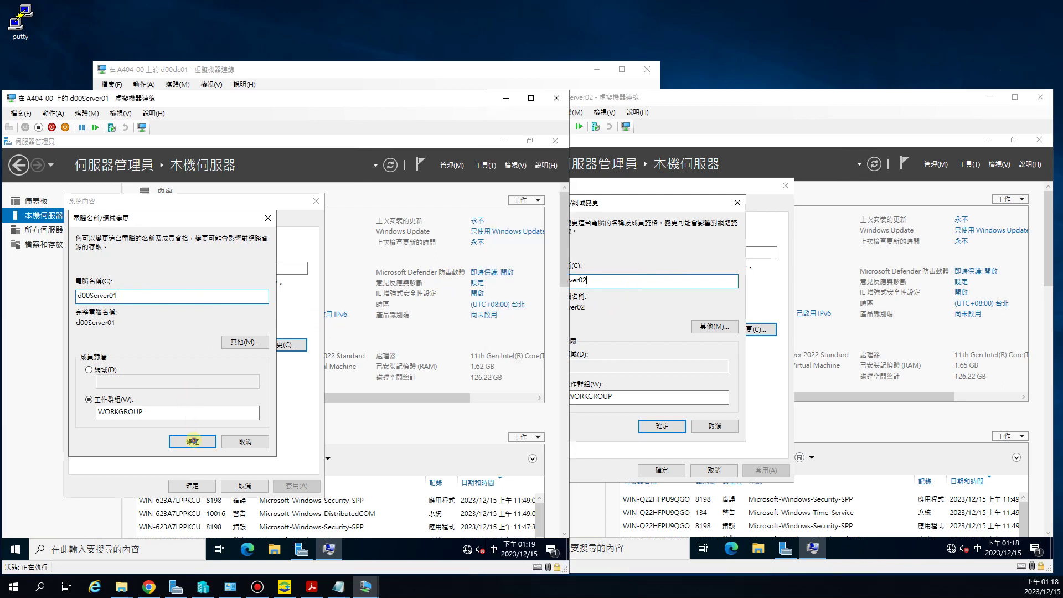
{"action": "left_click", "coordinate": [193, 442]}
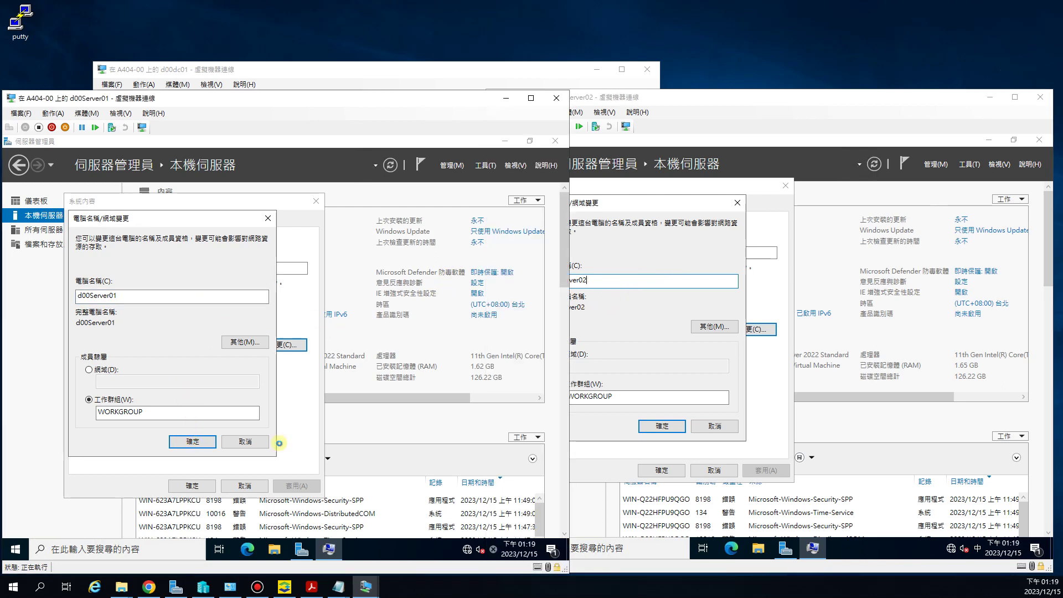
{"action": "left_click", "coordinate": [656, 426]}
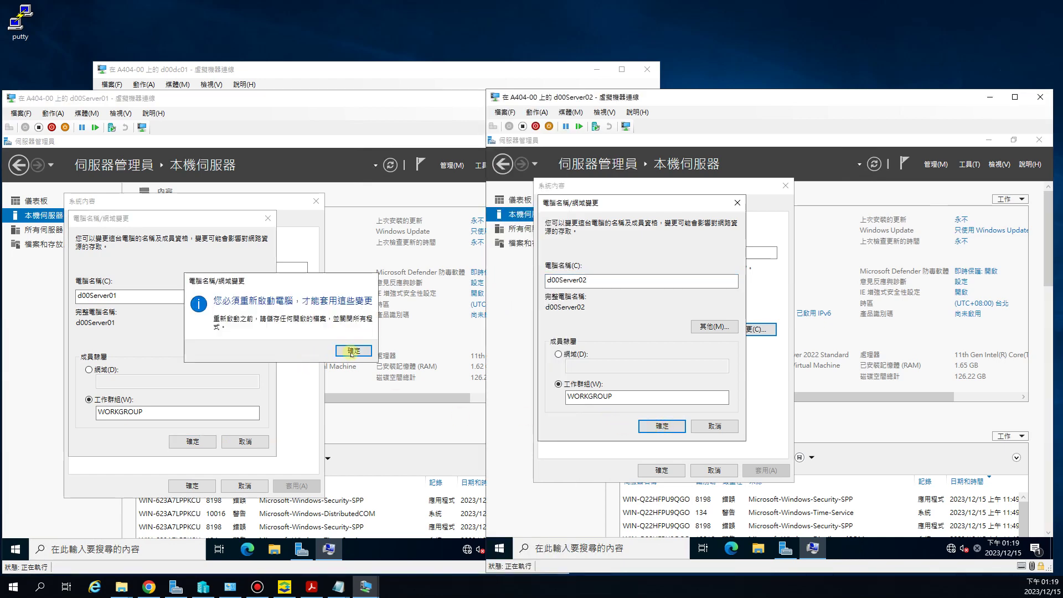
{"action": "left_click", "coordinate": [351, 350]}
{"action": "left_click", "coordinate": [192, 486]}
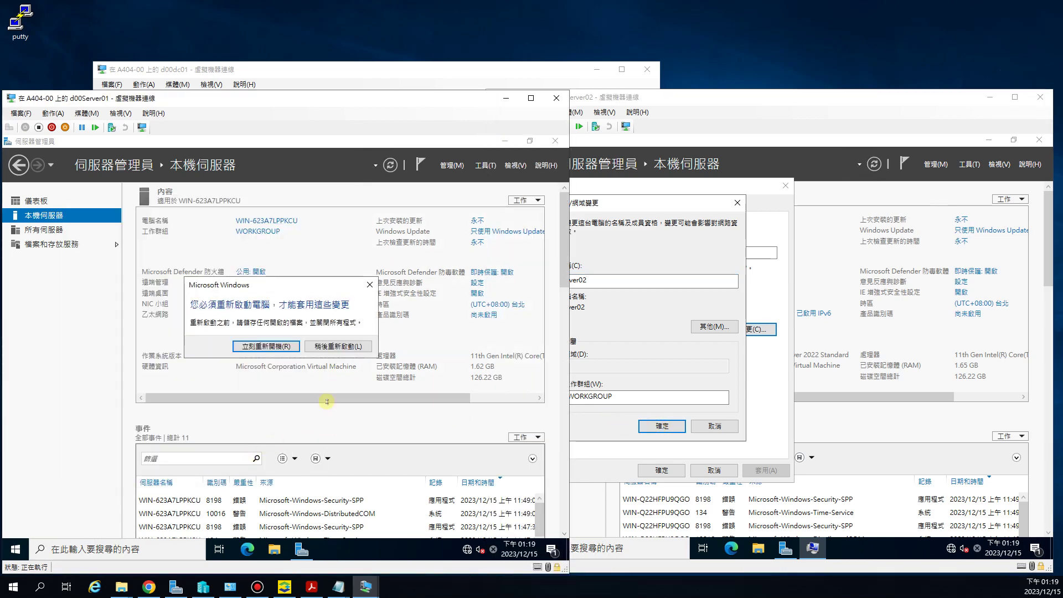
{"action": "left_click", "coordinate": [278, 346]}
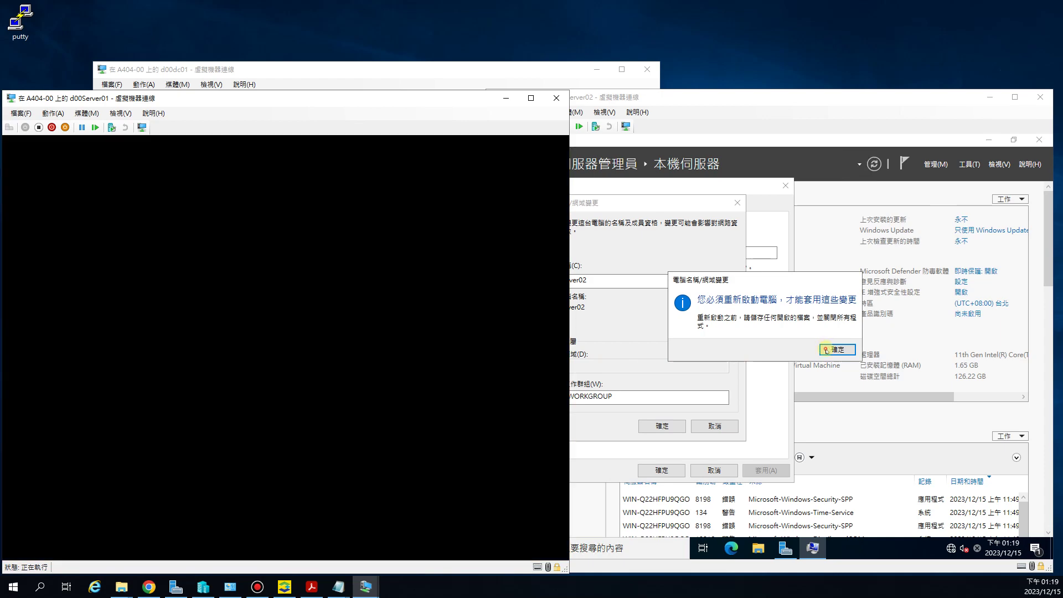
Step: Restart d00Server02 now and reconnect to the rebooting d00Server01
{"action": "left_click", "coordinate": [819, 348]}
{"action": "left_click", "coordinate": [661, 470]}
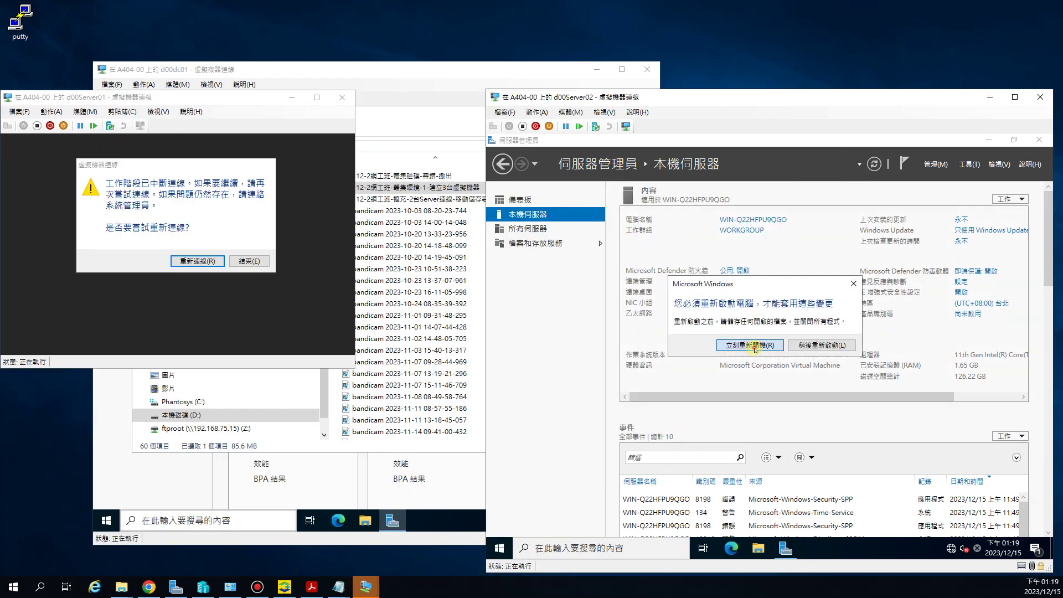
{"action": "left_click", "coordinate": [750, 346]}
{"action": "left_click", "coordinate": [197, 261]}
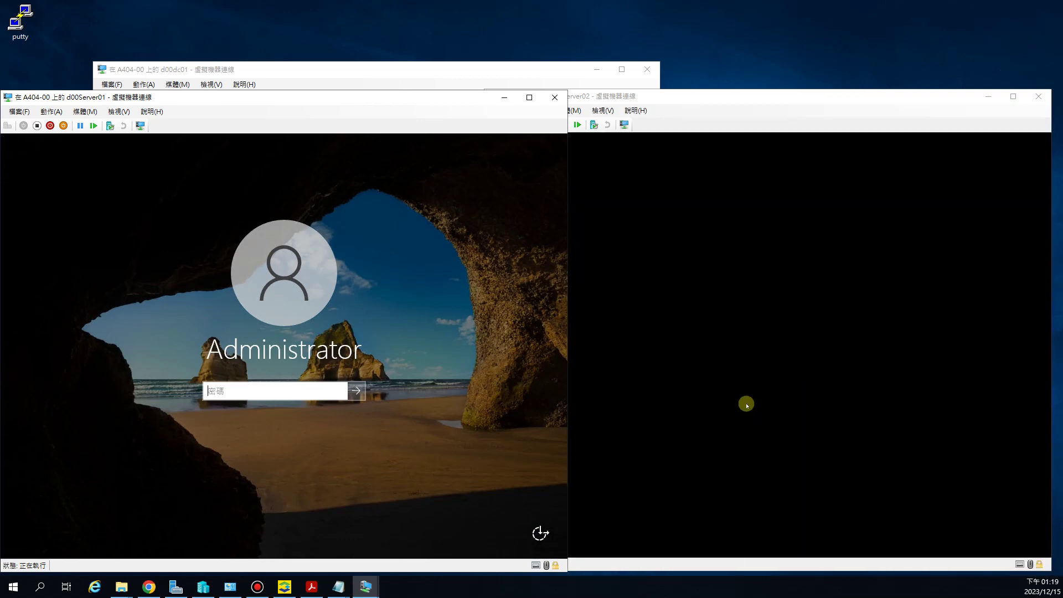
Step: Sign in to both servers as Administrator with the account password
{"action": "type", "text": "***"}
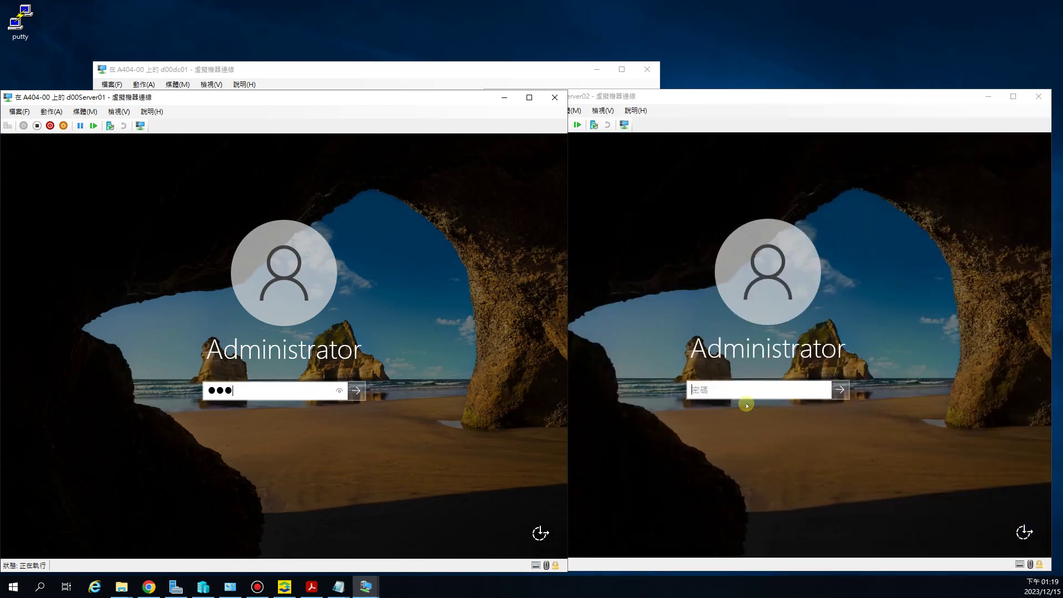
{"action": "key", "text": "Return"}
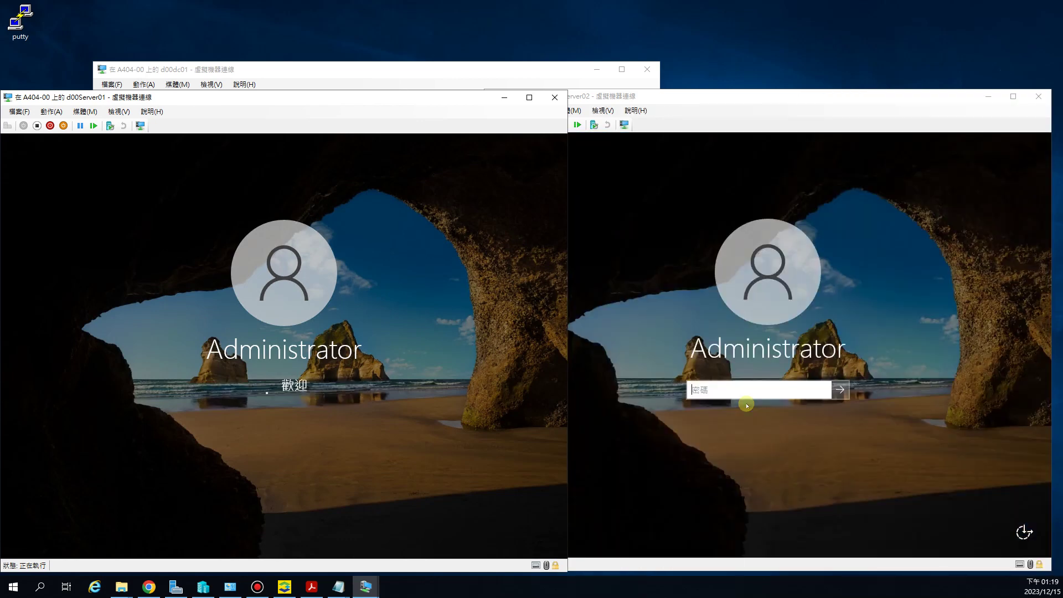
{"action": "left_click", "coordinate": [725, 382]}
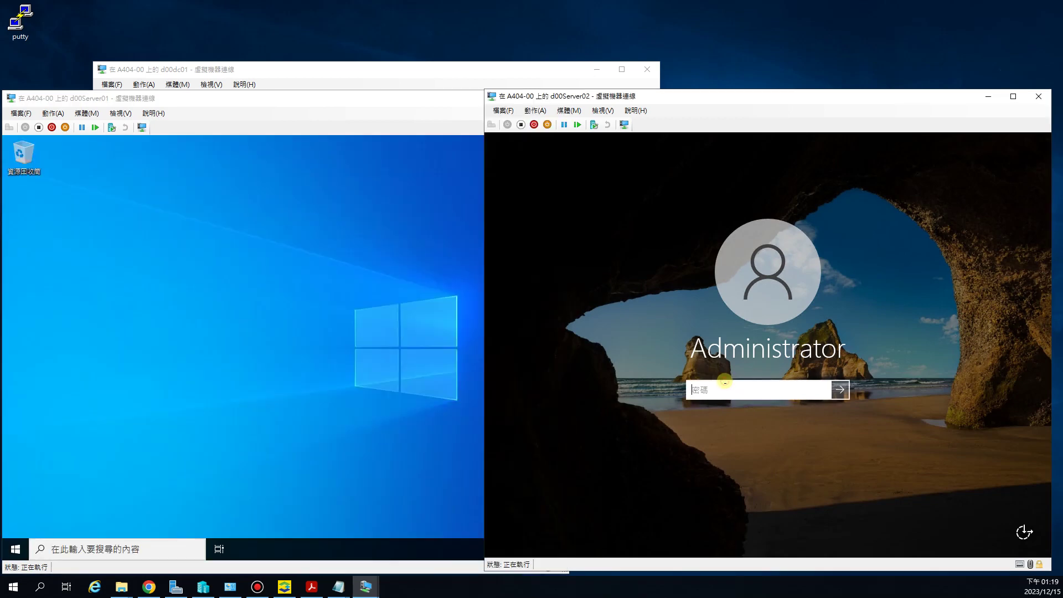
{"action": "type", "text": "*********"}
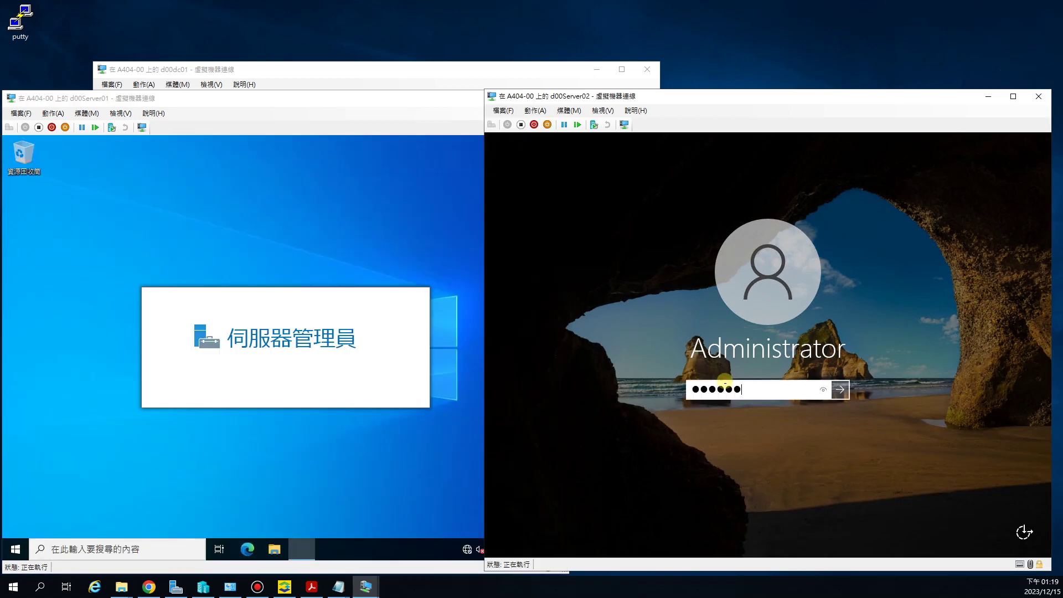
{"action": "key", "text": "Return"}
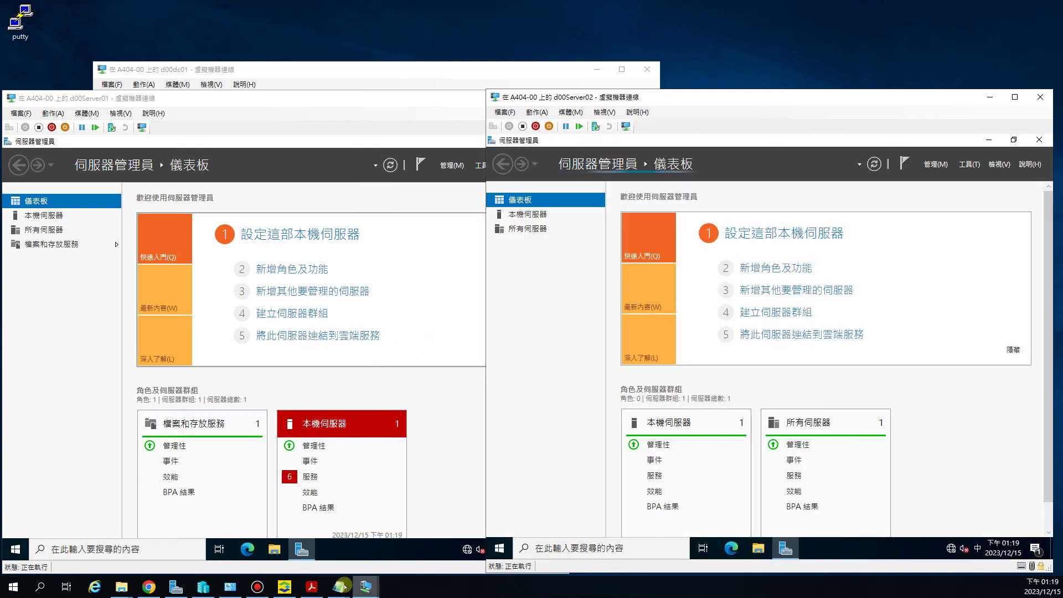
Step: Review the nested virtualization and Server01 subnet notes in the checklist, then minimize Notepad
{"action": "mouse_move", "coordinate": [340, 585]}
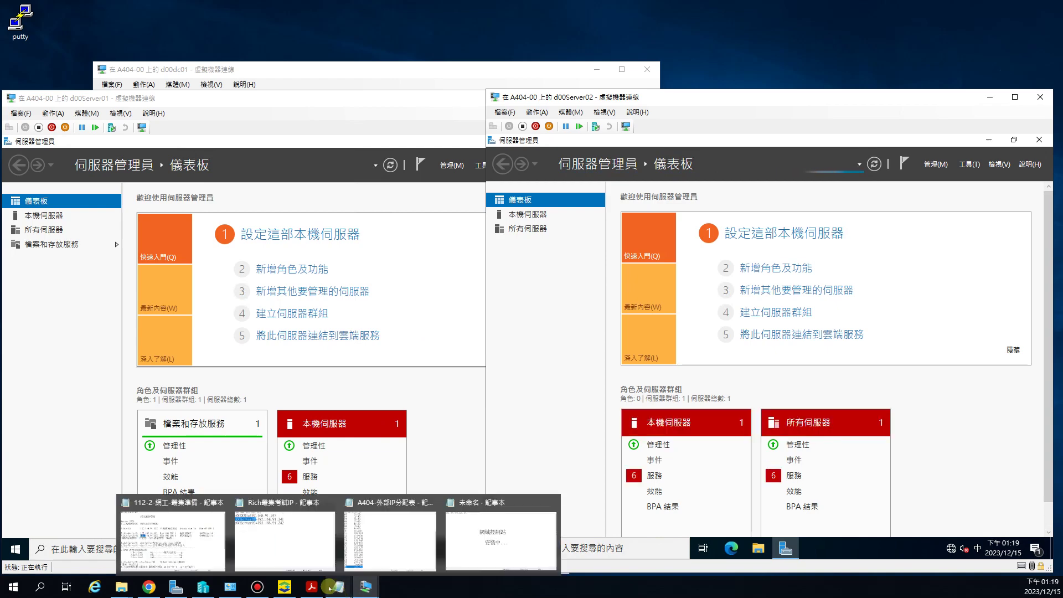
{"action": "left_click", "coordinate": [191, 520]}
{"action": "left_click_drag", "start_coordinate": [563, 231], "coordinate": [604, 232]}
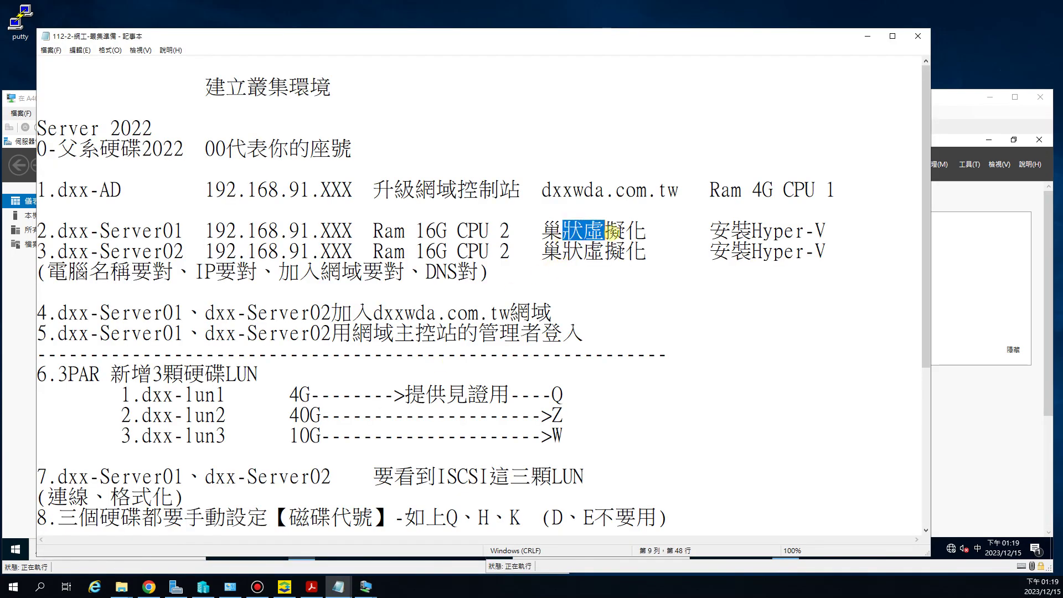
{"action": "left_click", "coordinate": [584, 232]}
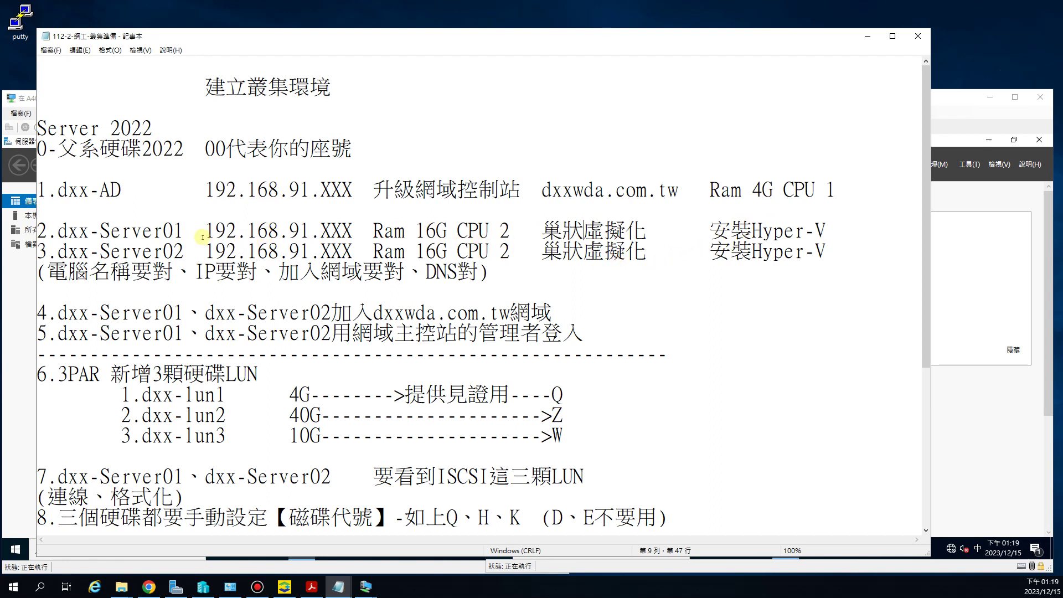
{"action": "left_click_drag", "start_coordinate": [258, 231], "coordinate": [311, 233]}
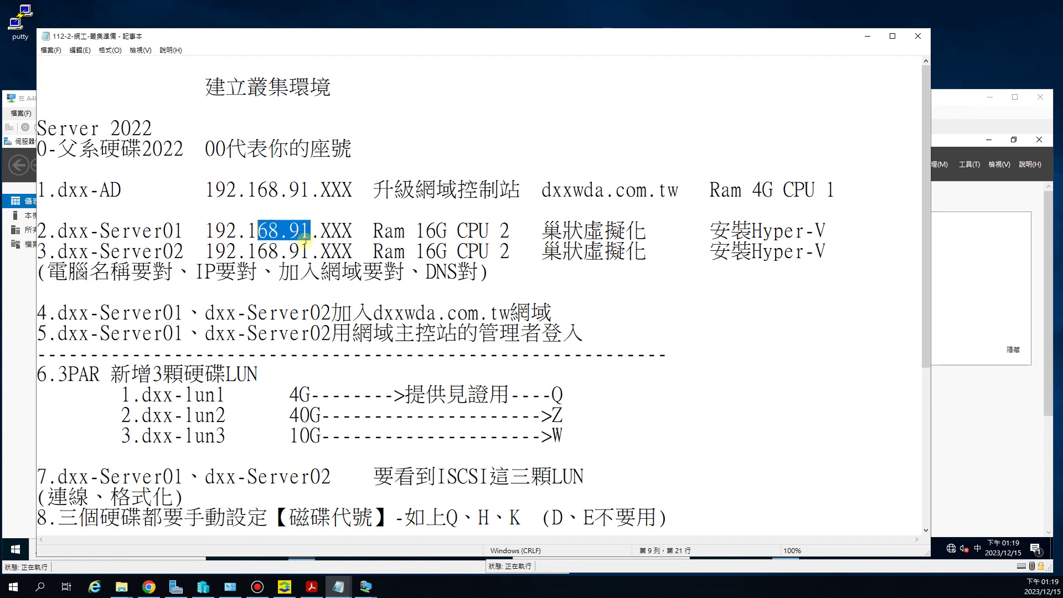
{"action": "left_click_drag", "start_coordinate": [542, 231], "coordinate": [577, 232]}
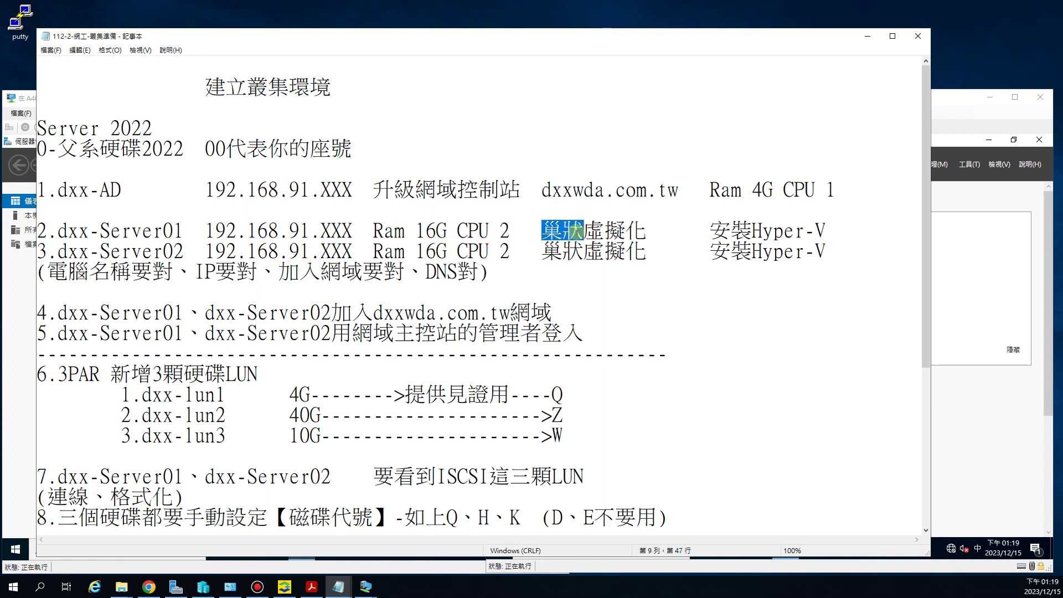
{"action": "left_click", "coordinate": [730, 230]}
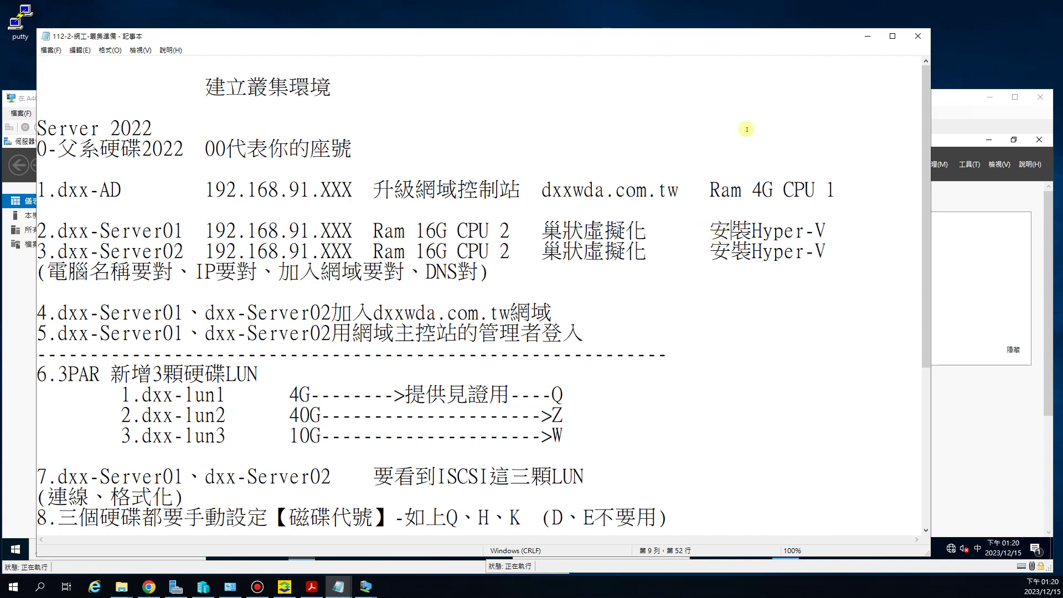
{"action": "left_click", "coordinate": [868, 36]}
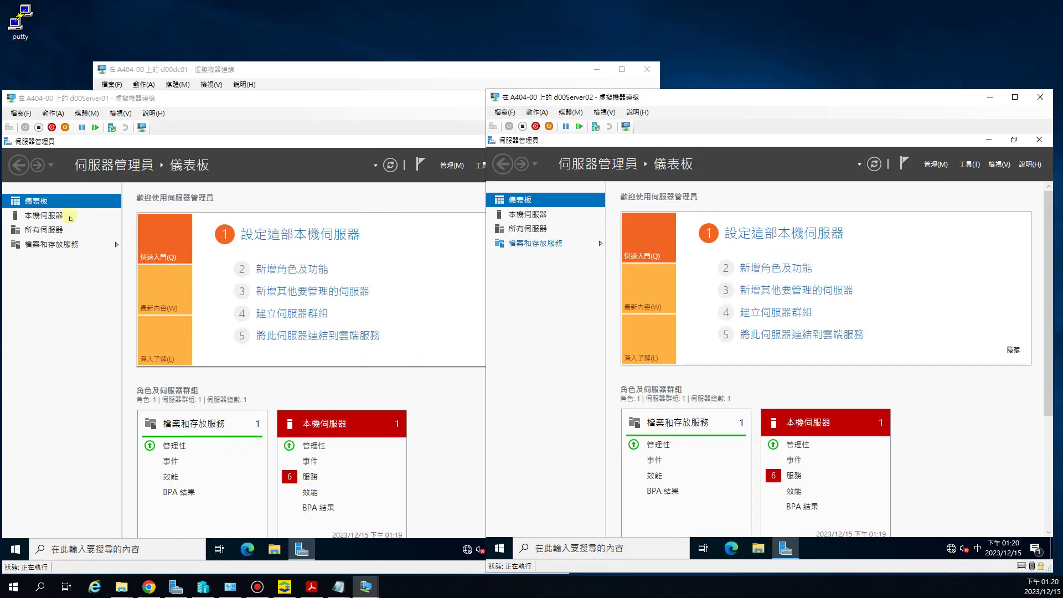
Step: Open the Ethernet adapter's TCP/IPv4 properties on both servers
{"action": "left_click", "coordinate": [43, 216]}
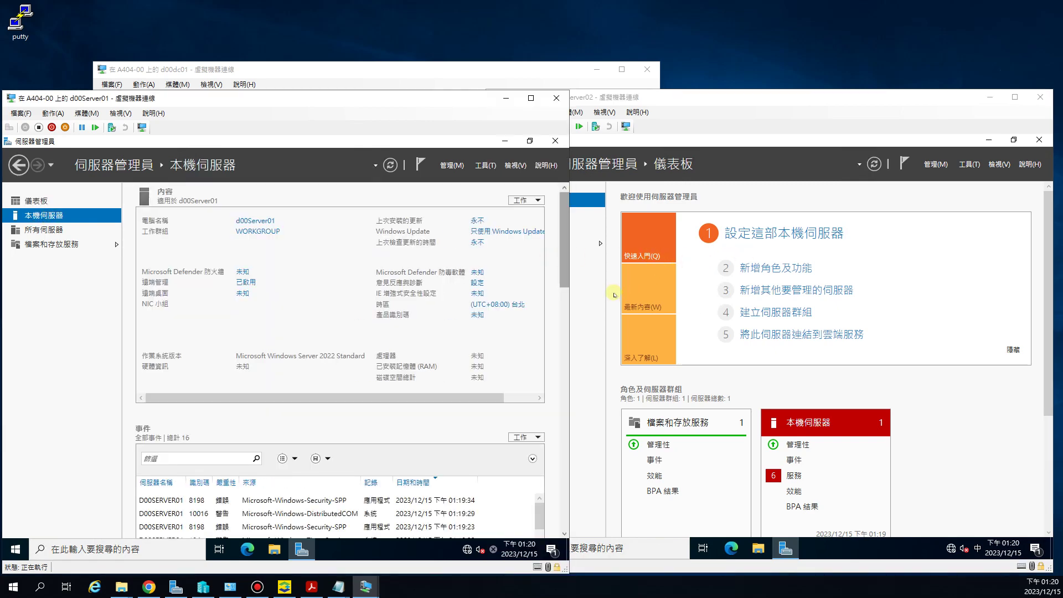
{"action": "left_click", "coordinate": [678, 133]}
{"action": "left_click", "coordinate": [542, 219]}
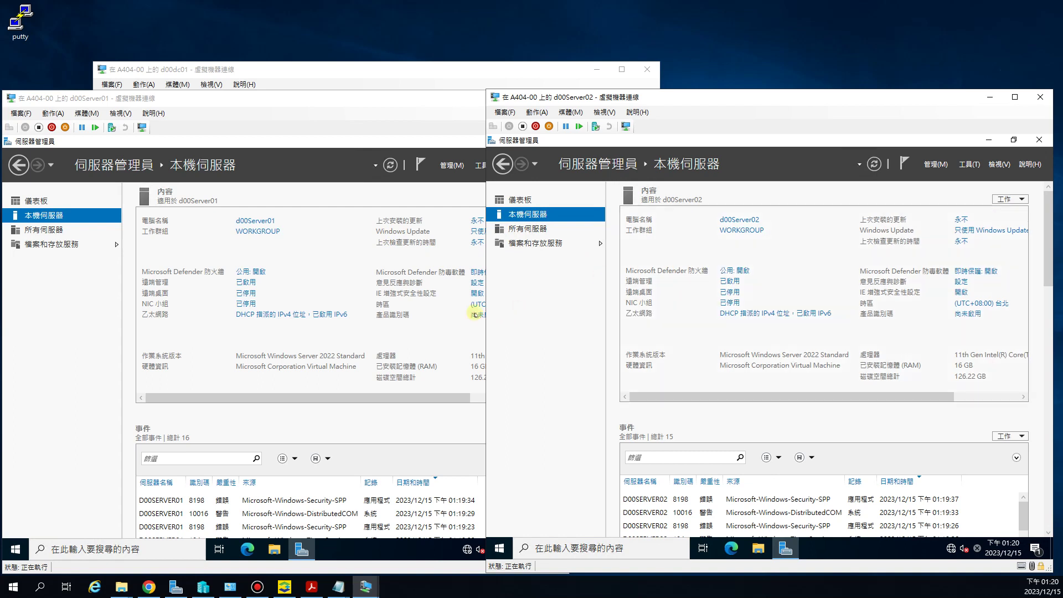
{"action": "left_click", "coordinate": [268, 314]}
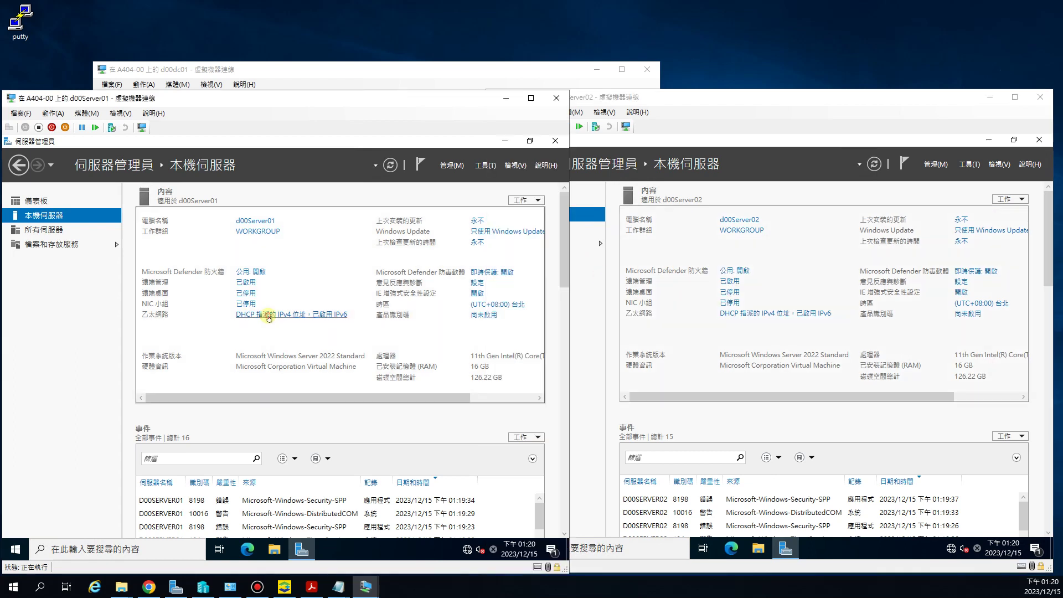
{"action": "double_click", "coordinate": [127, 249]}
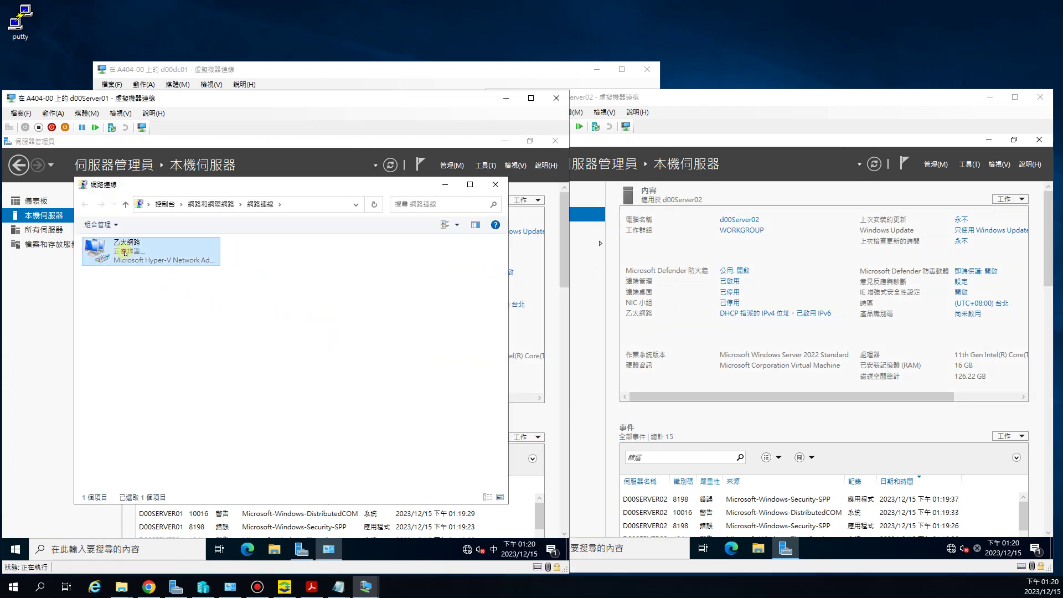
{"action": "left_click", "coordinate": [203, 446]}
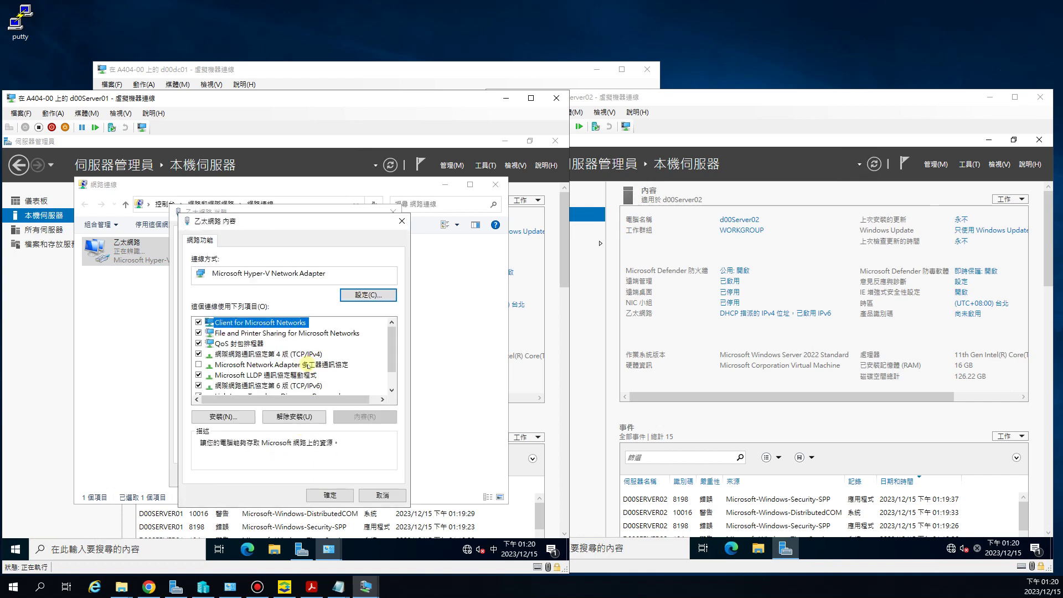
{"action": "double_click", "coordinate": [304, 353]}
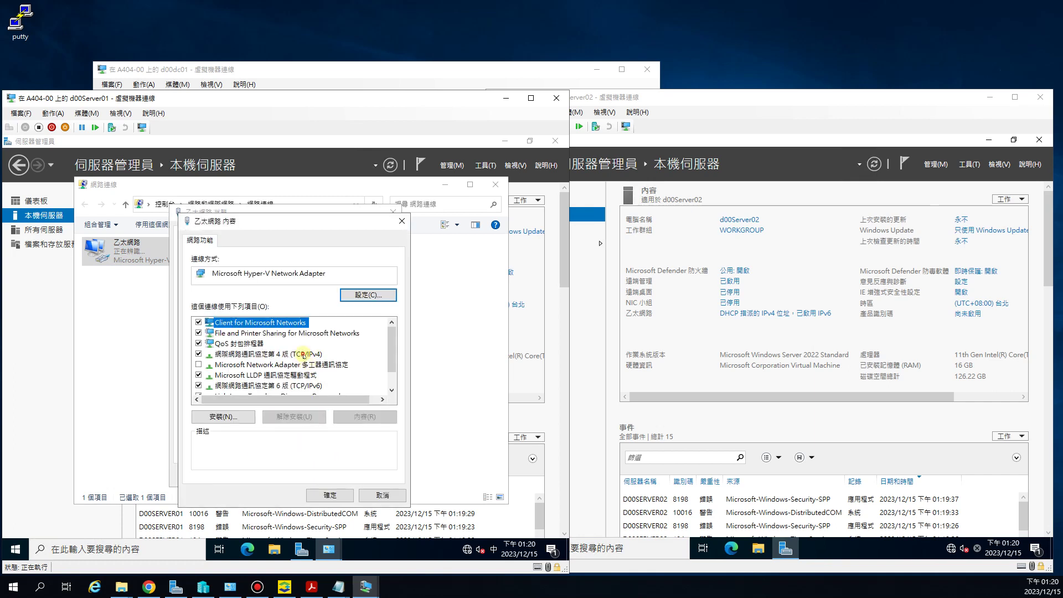
{"action": "left_click", "coordinate": [756, 313]}
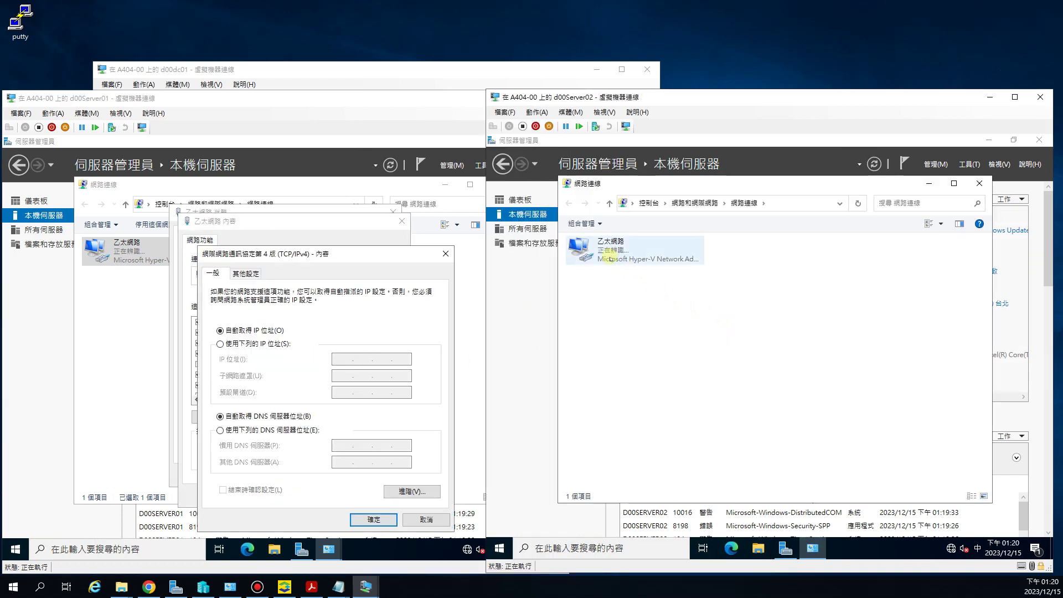
{"action": "double_click", "coordinate": [614, 249]}
{"action": "left_click", "coordinate": [699, 445]}
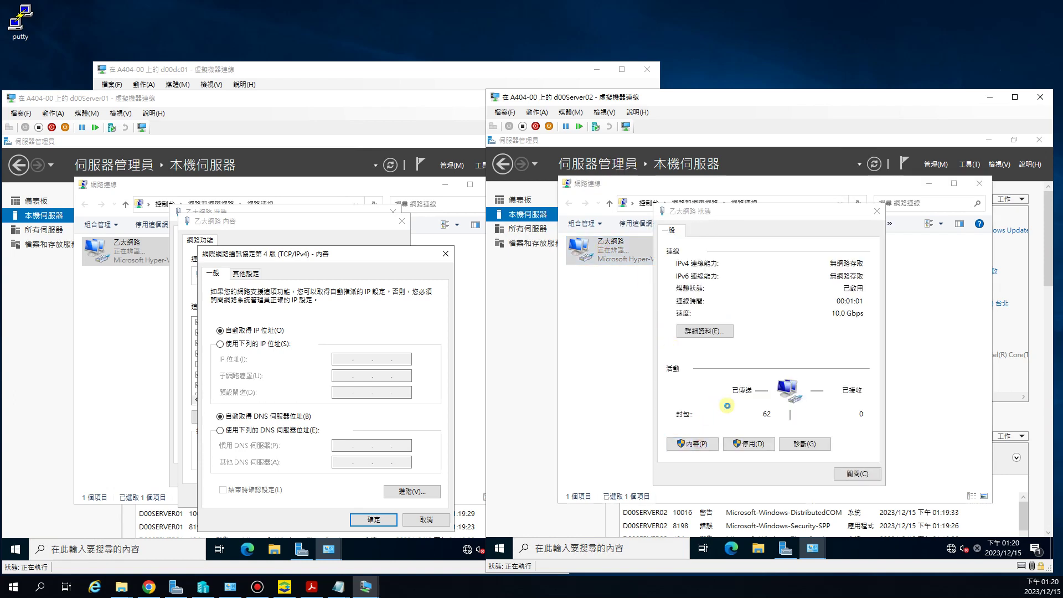
{"action": "double_click", "coordinate": [770, 353]}
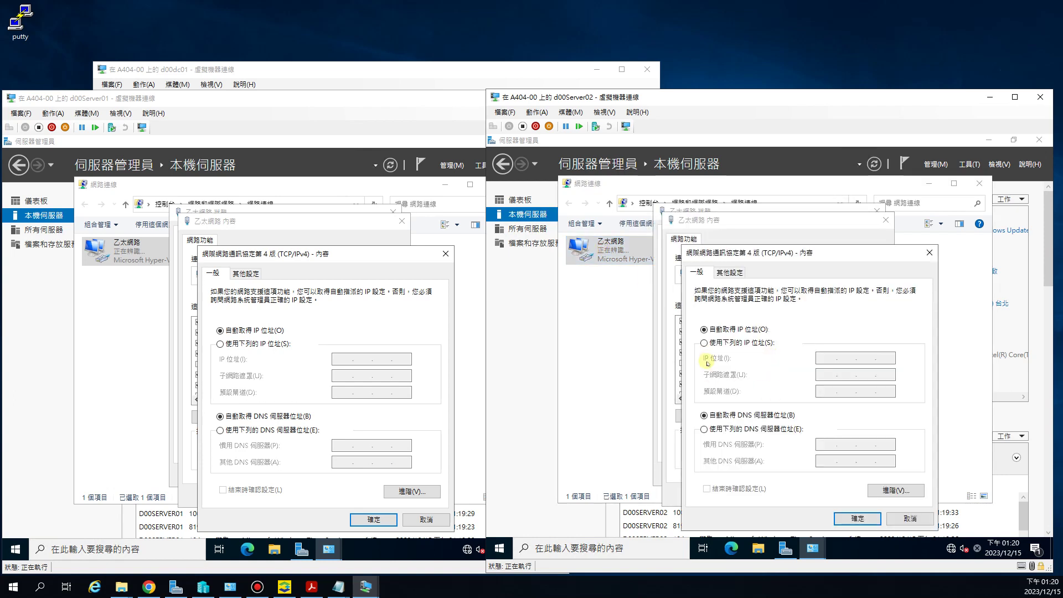
Step: Switch both servers to manual IPv4; give Server01 mask 255.255.255.0 and gateway 192.168.91.254
{"action": "left_click", "coordinate": [704, 344]}
{"action": "left_click", "coordinate": [220, 343]}
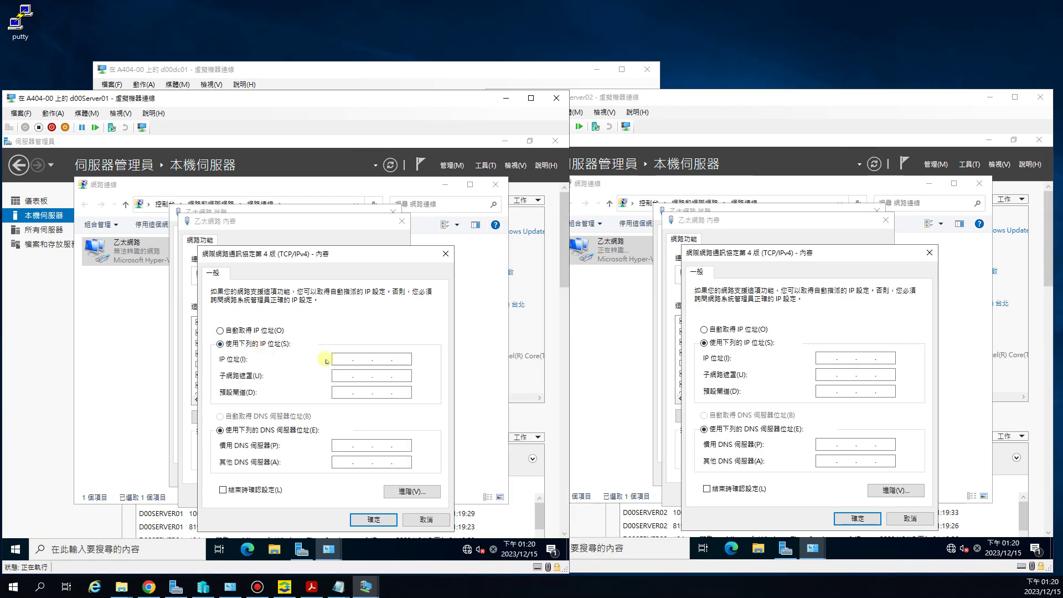
{"action": "left_click", "coordinate": [339, 359]}
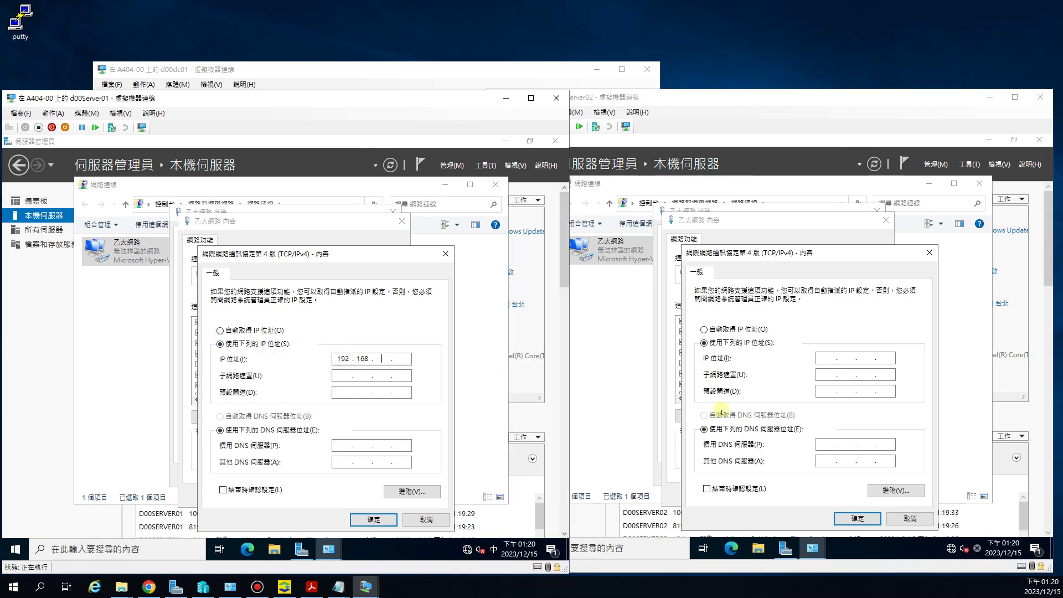
{"action": "key", "text": "Tab"}
{"action": "type", "text": "1"}
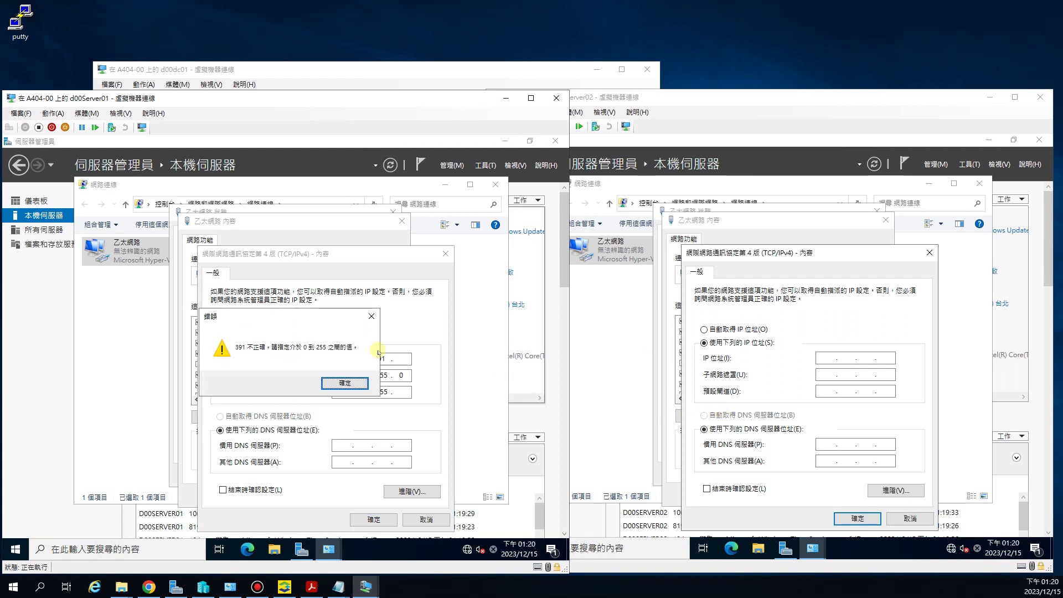
{"action": "left_click", "coordinate": [345, 383]}
{"action": "double_click", "coordinate": [375, 395]}
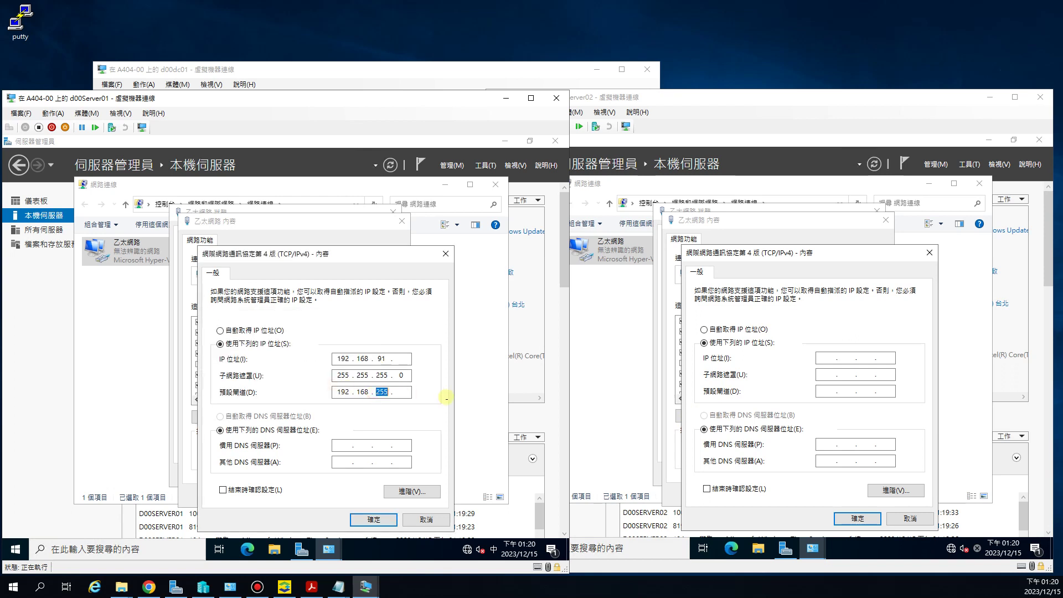
{"action": "type", "text": "91 . 254"}
{"action": "key", "text": "Tab"}
Step: Enter Server02's 192.168.91 address prefix with auto-filled mask and bring the domain controller window into view
{"action": "left_click", "coordinate": [824, 357]}
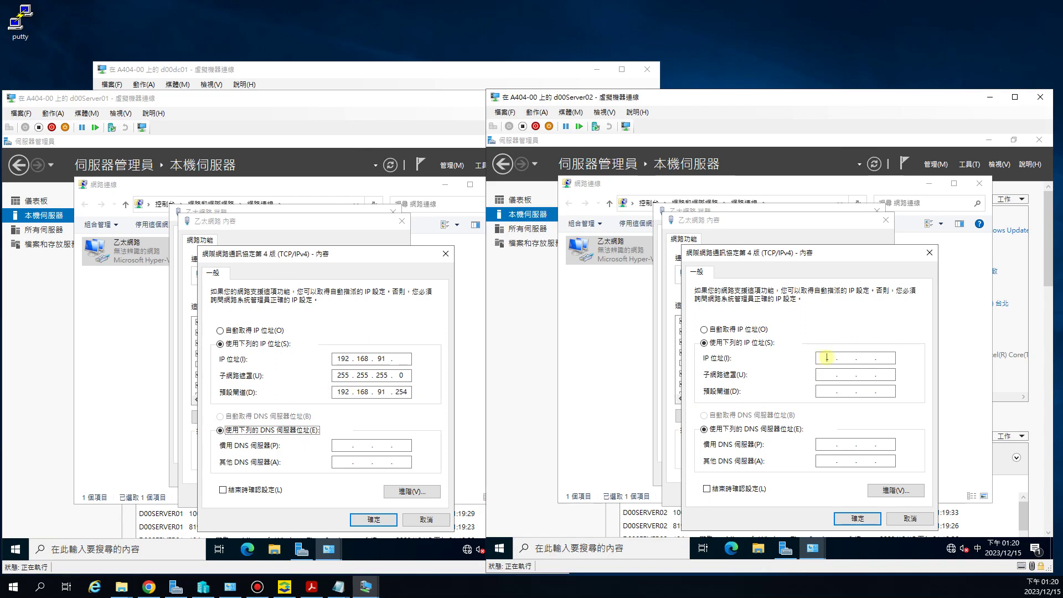
{"action": "type", "text": "192 . "}
{"action": "type", "text": "168 . 91"}
{"action": "key", "text": "Tab"}
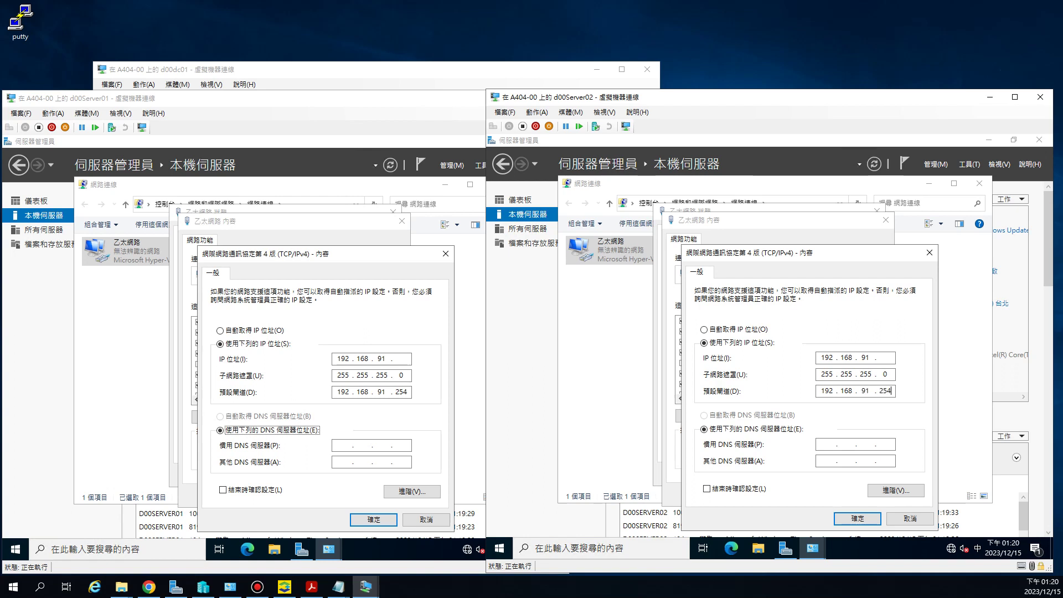
{"action": "left_click", "coordinate": [338, 446]}
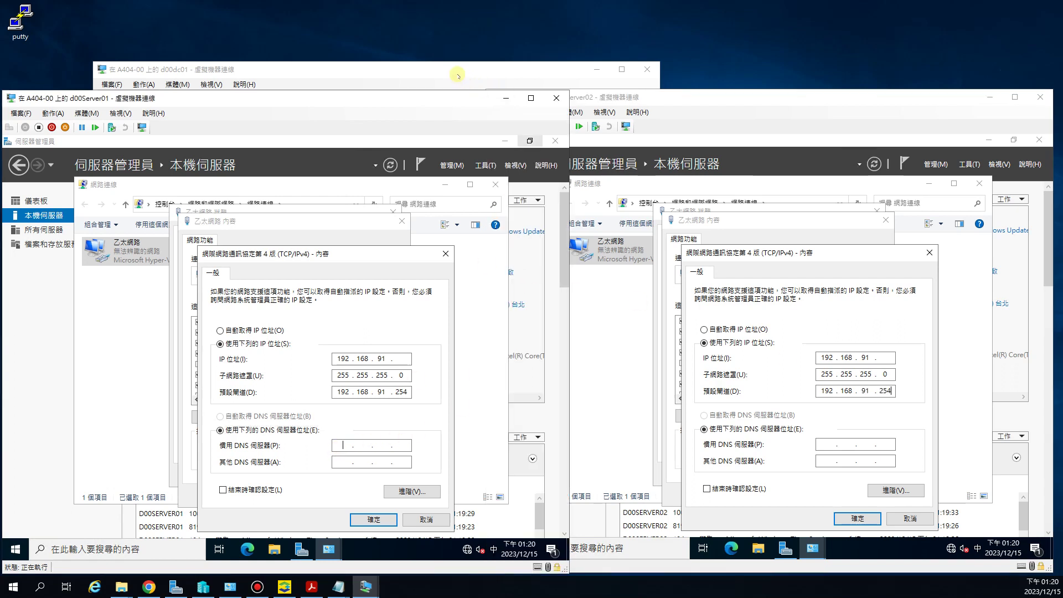
{"action": "left_click_drag", "start_coordinate": [458, 70], "coordinate": [525, 9]}
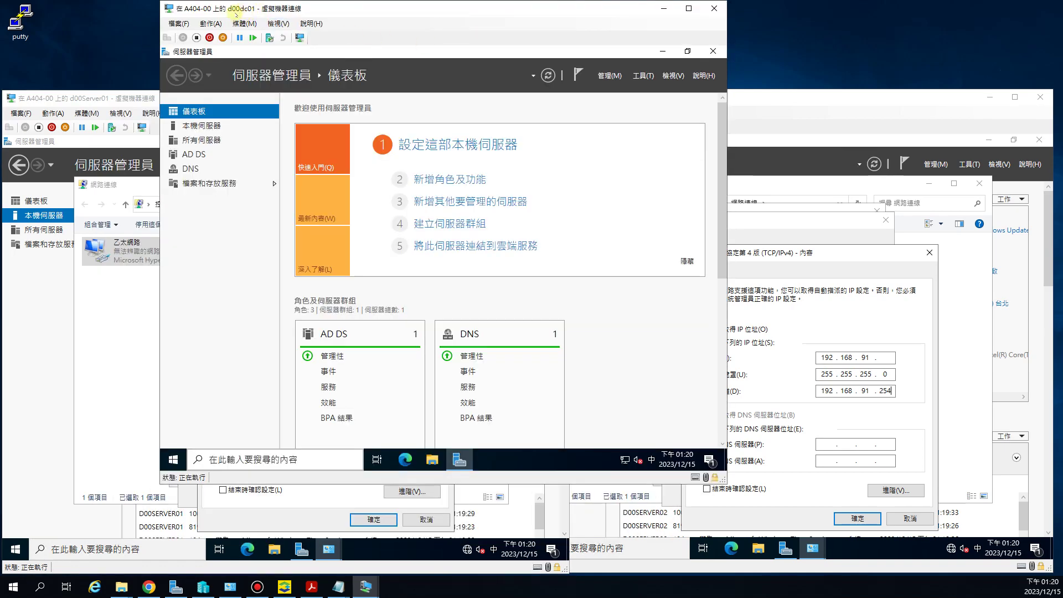
Step: Read the domain controller's address 192.168.91.245 on its Local Server page, then return to Server01's DNS field
{"action": "left_click", "coordinate": [201, 126]}
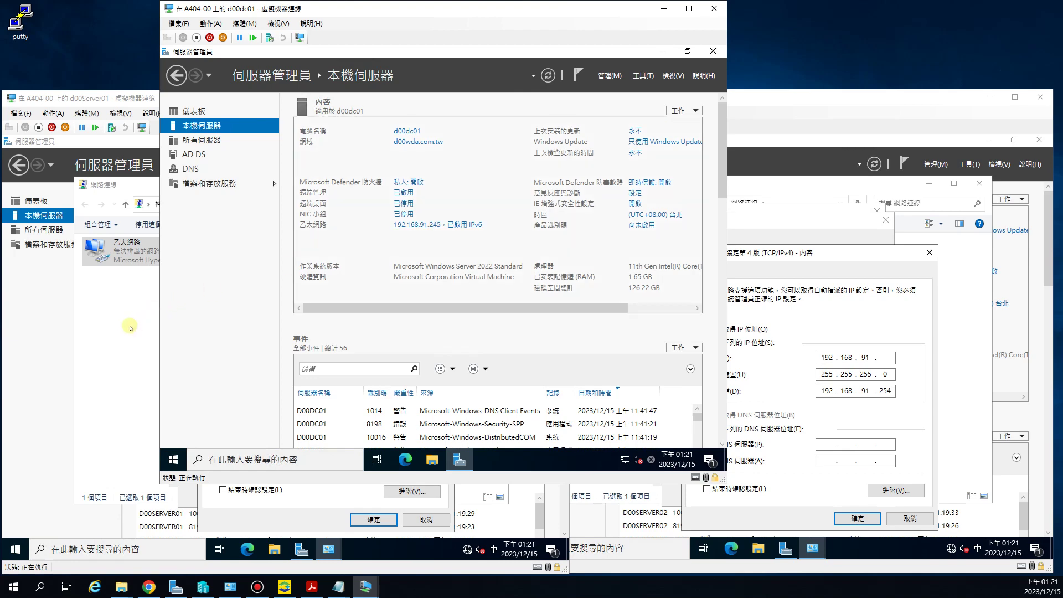
{"action": "left_click", "coordinate": [281, 513]}
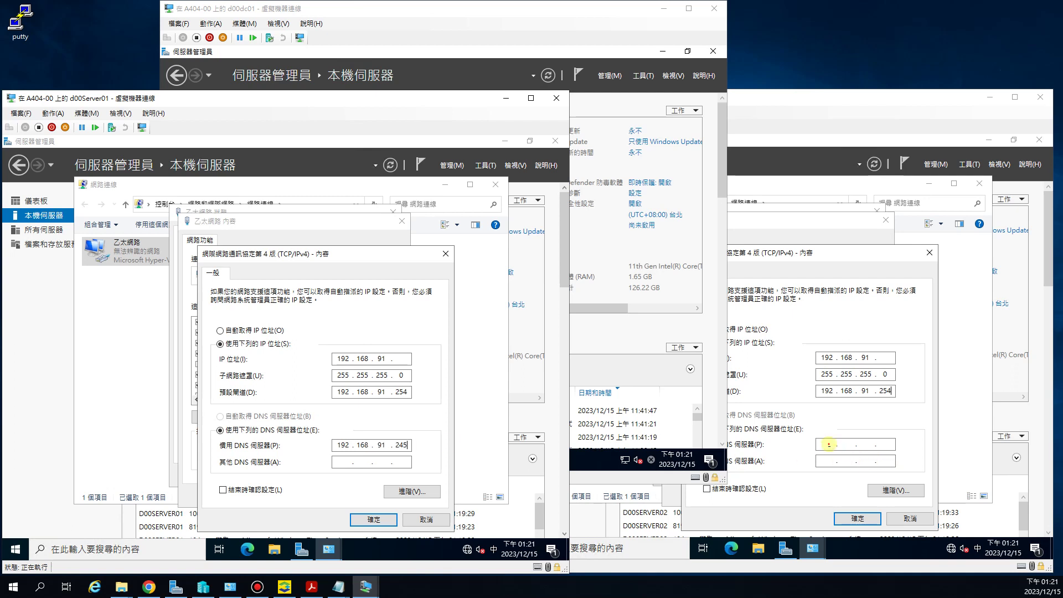
Step: Set Server02's preferred DNS to 192.168.91.245 and complete addresses 192.168.91.241 and 192.168.91.242
{"action": "left_click", "coordinate": [828, 445]}
{"action": "type", "text": "192 . 168 . 91 . 245"}
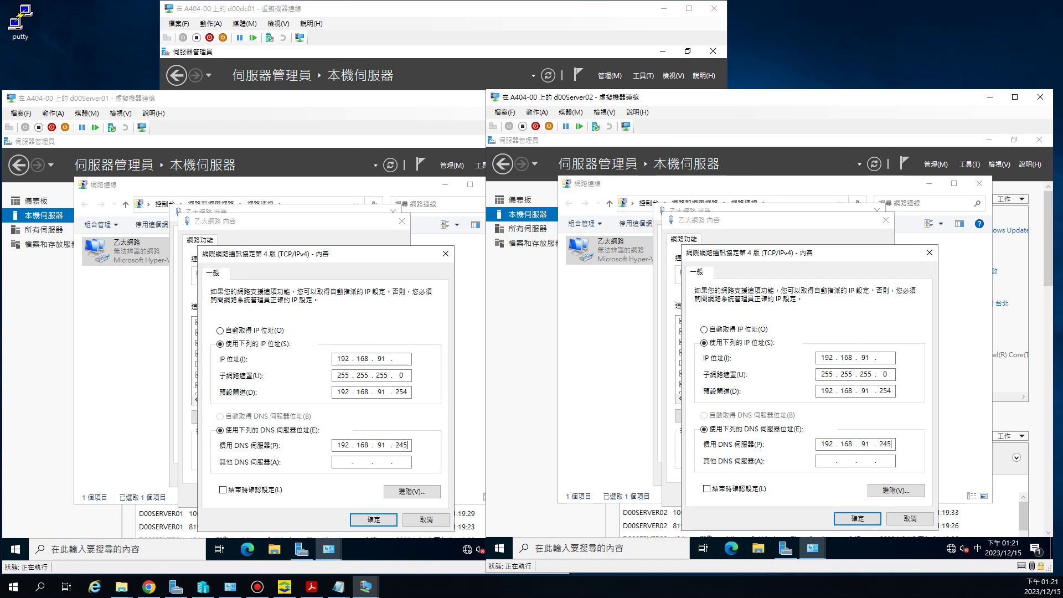
{"action": "left_click", "coordinate": [402, 360]}
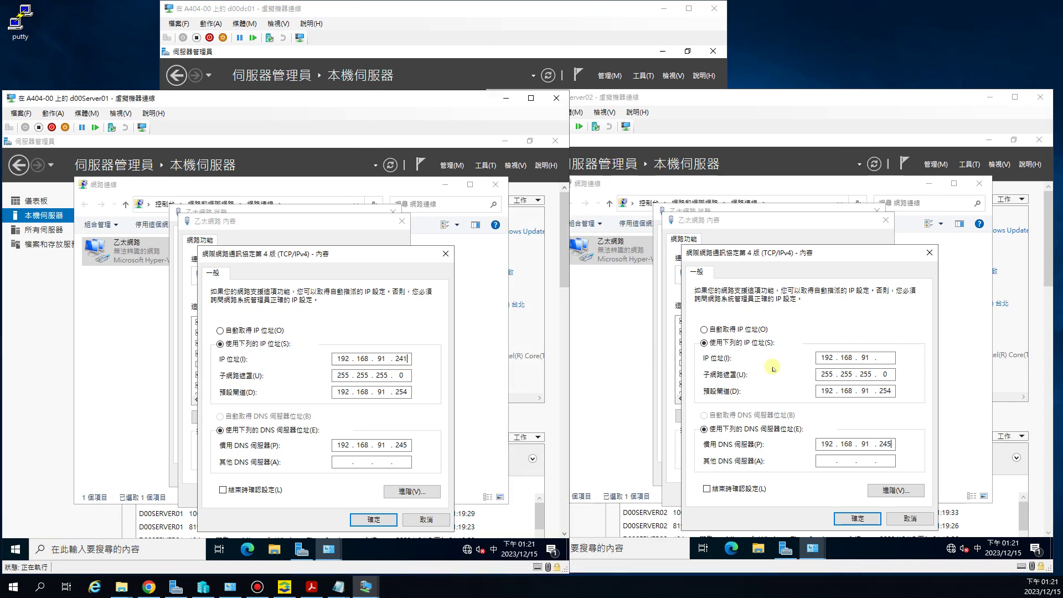
{"action": "left_click", "coordinate": [886, 357]}
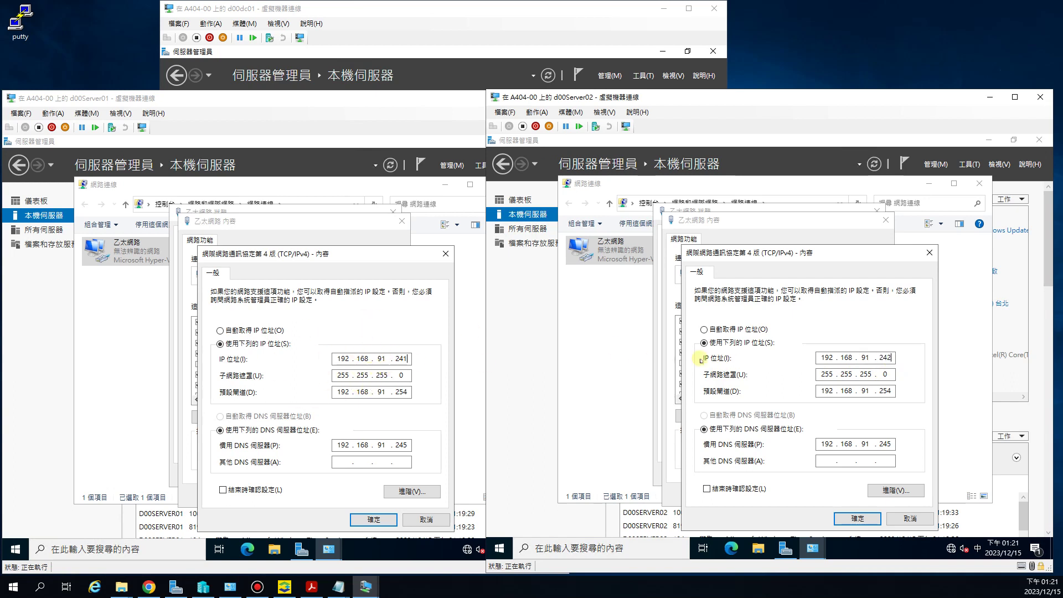
{"action": "left_click", "coordinate": [397, 449]}
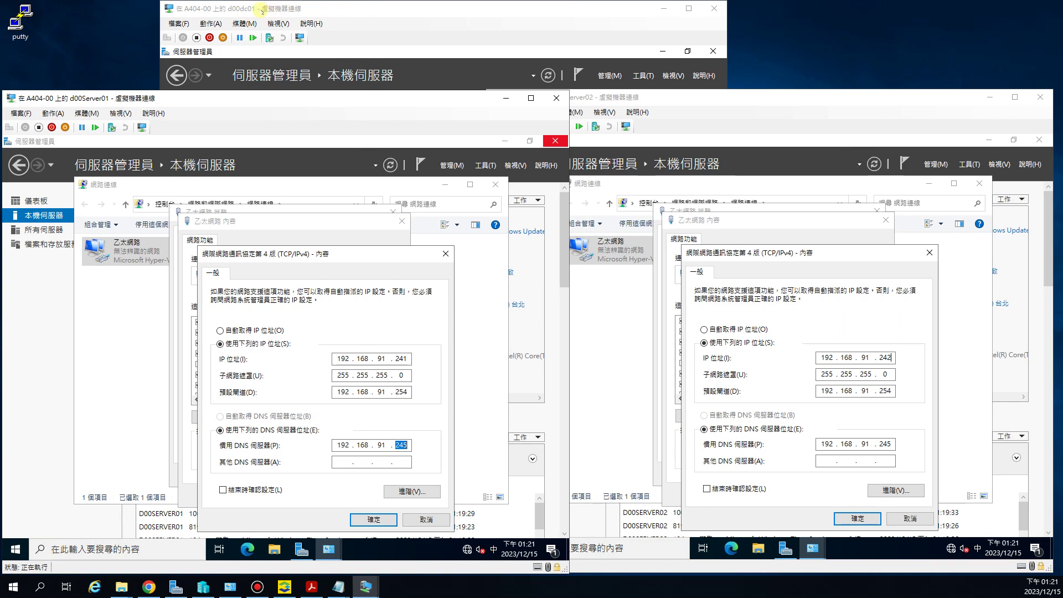
Step: Apply the IPv4 and adapter settings on both servers and close their Ethernet status windows
{"action": "left_click", "coordinate": [358, 520]}
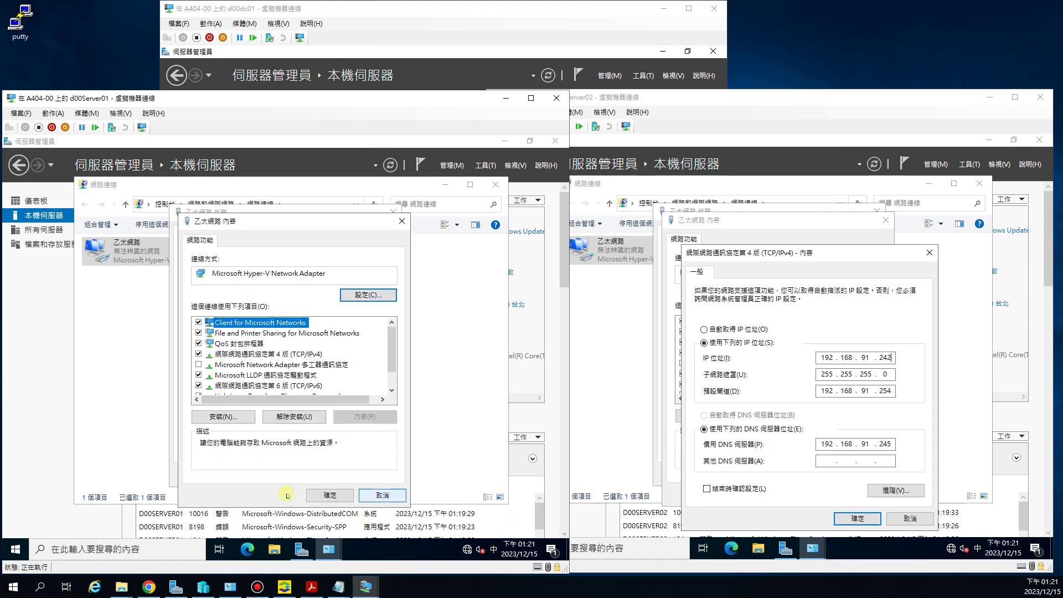
{"action": "left_click", "coordinate": [330, 496]}
{"action": "left_click", "coordinate": [837, 518]}
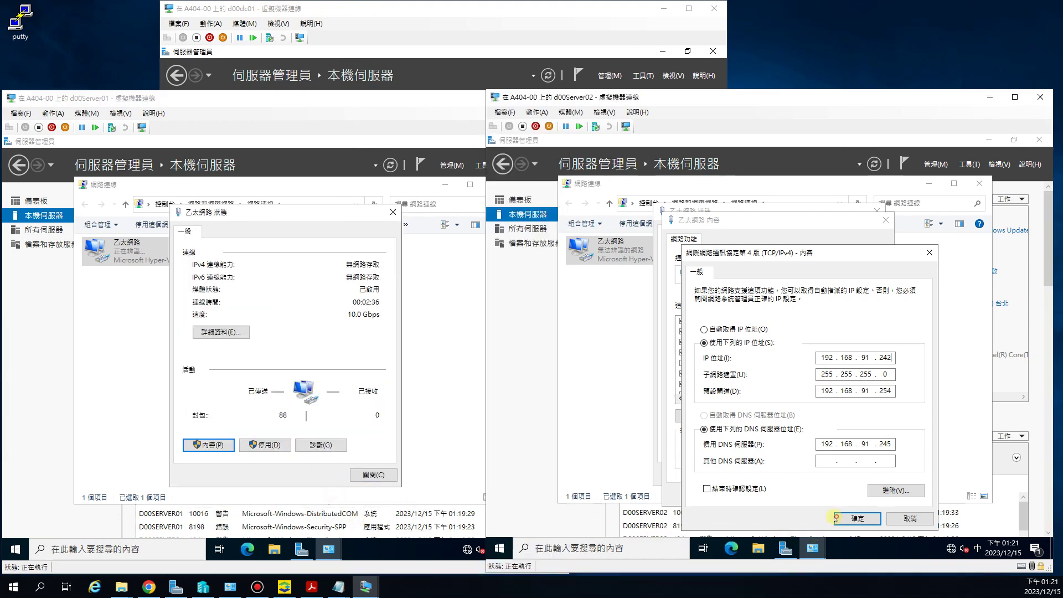
{"action": "left_click", "coordinate": [380, 474]}
{"action": "left_click", "coordinate": [813, 497]}
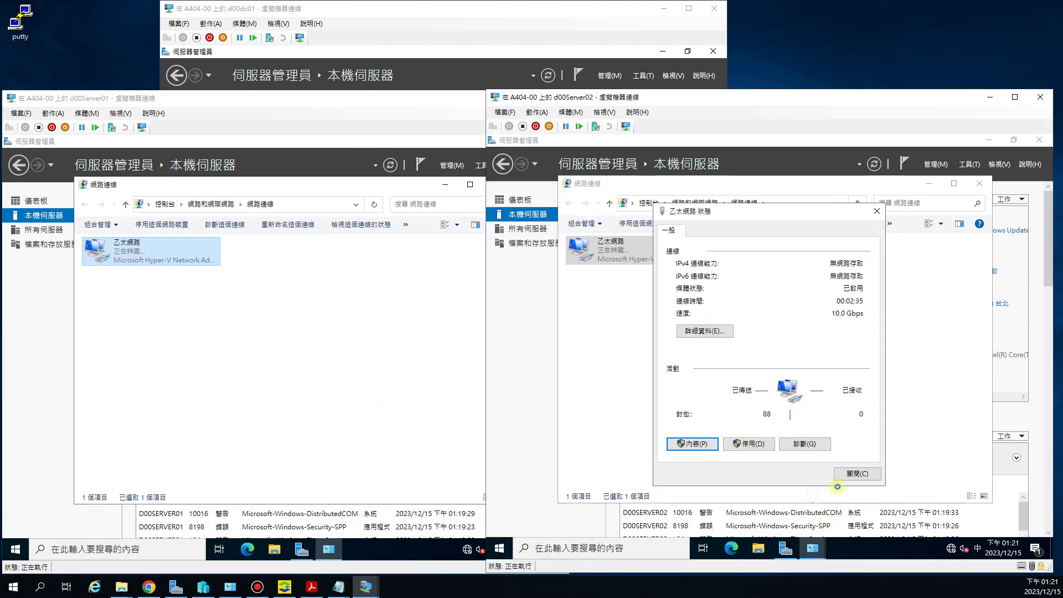
{"action": "left_click", "coordinate": [853, 476]}
Step: Allow network discovery on both servers and close their Network Connections windows
{"action": "left_click", "coordinate": [440, 403]}
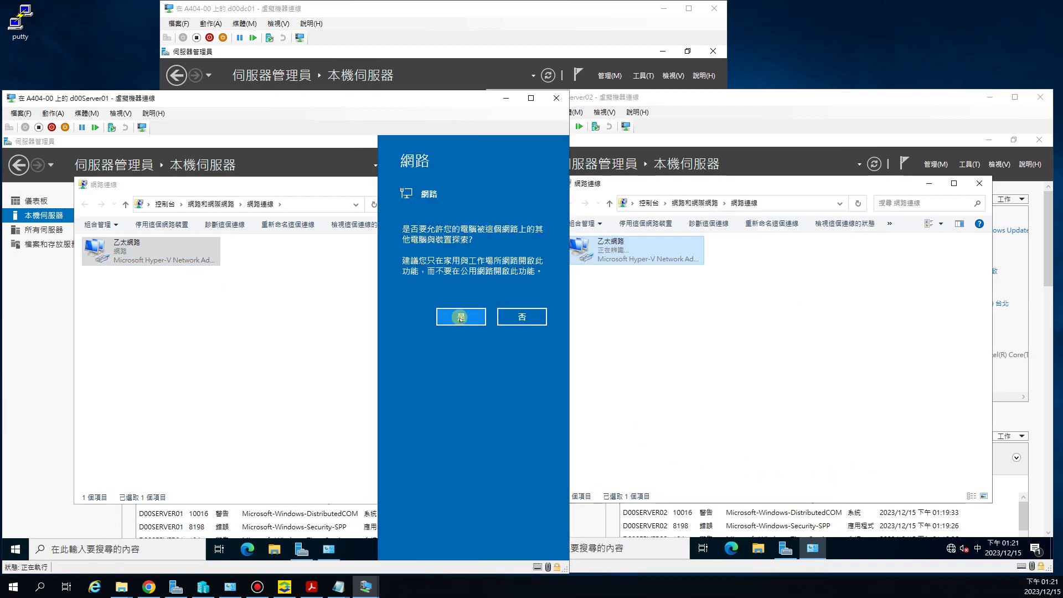
{"action": "left_click", "coordinate": [461, 316]}
{"action": "left_click", "coordinate": [712, 328]}
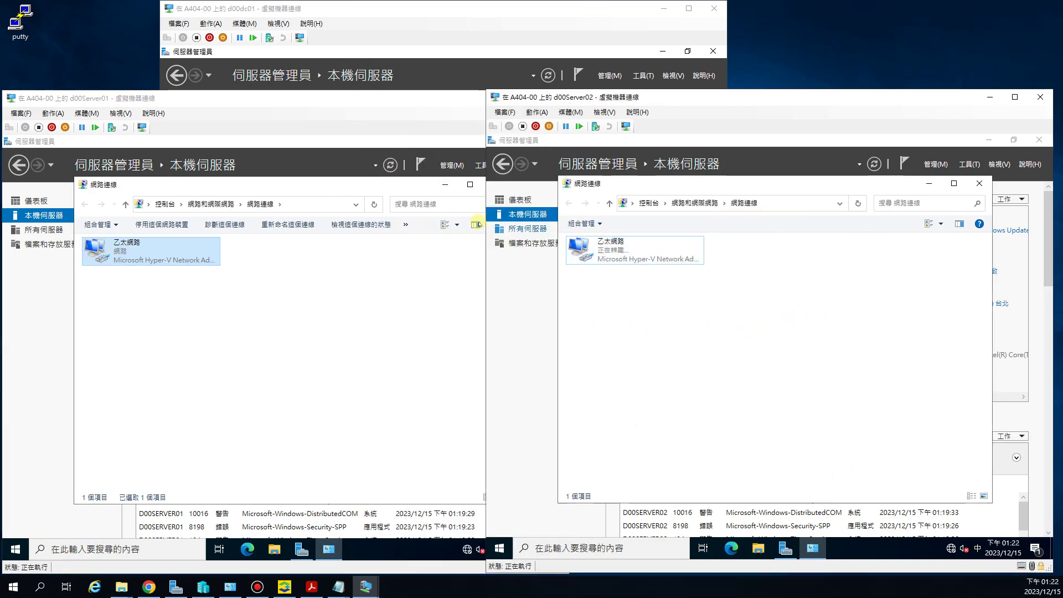
{"action": "left_click", "coordinate": [949, 317]}
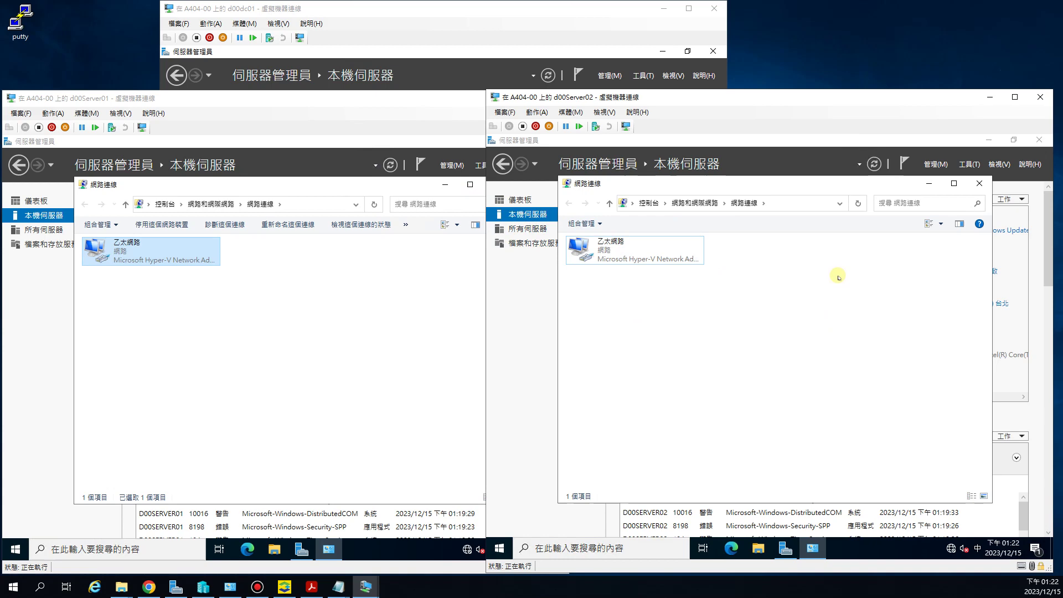
{"action": "left_click", "coordinate": [980, 187]}
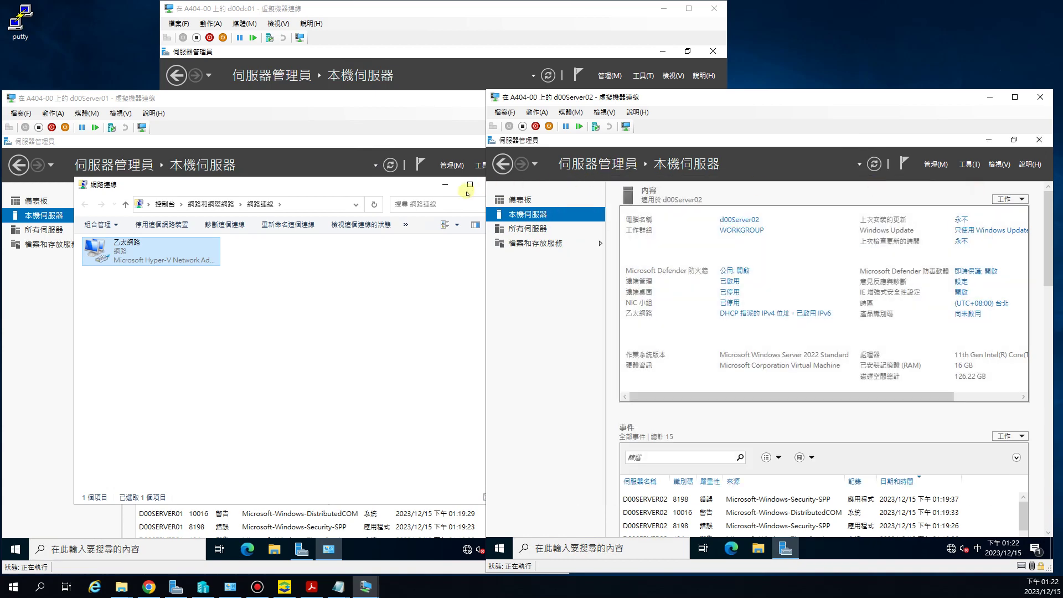
{"action": "left_click", "coordinate": [469, 188]}
{"action": "left_click", "coordinate": [496, 185]}
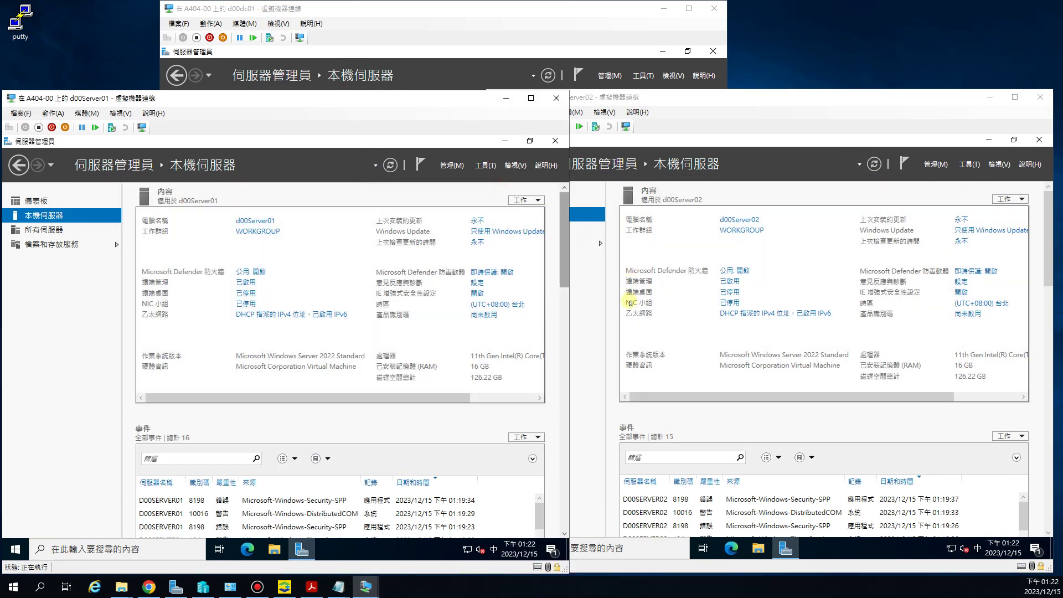
{"action": "left_click", "coordinate": [691, 325]}
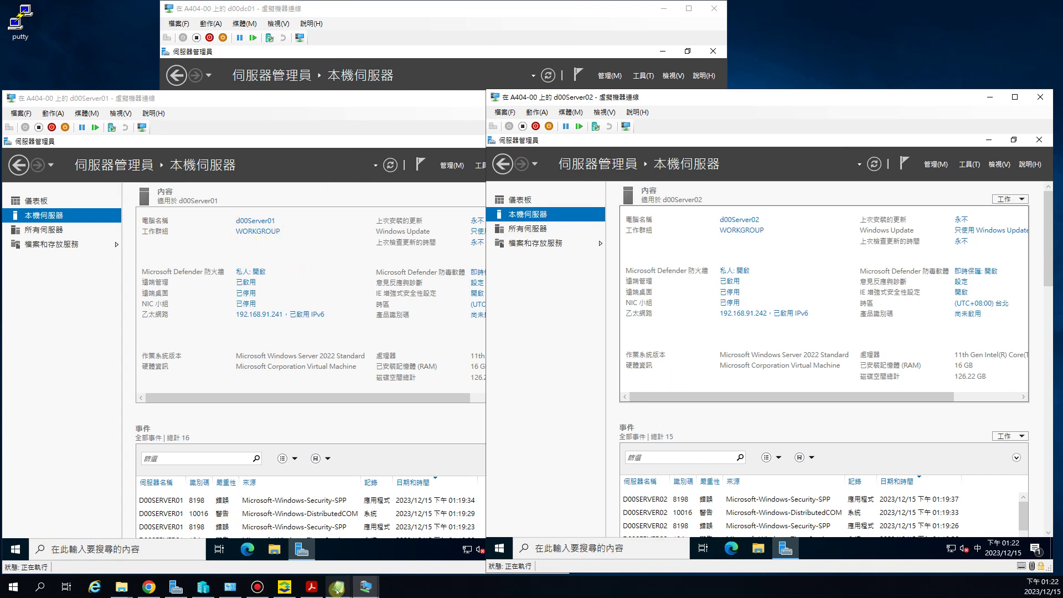
{"action": "mouse_move", "coordinate": [339, 586]}
{"action": "left_click", "coordinate": [189, 536]}
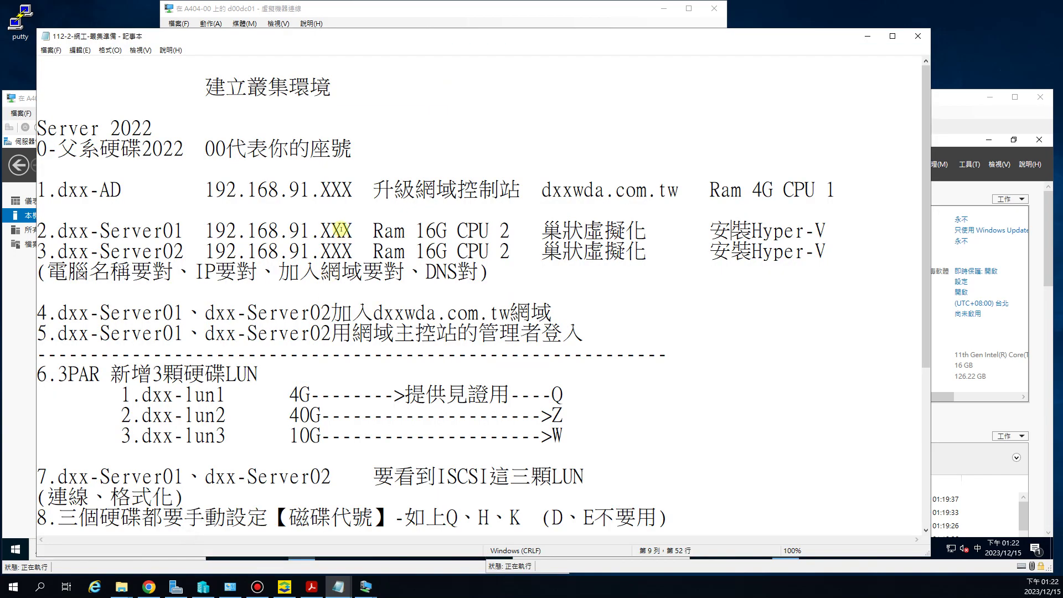
{"action": "left_click_drag", "start_coordinate": [110, 230], "coordinate": [183, 230]}
{"action": "left_click_drag", "start_coordinate": [123, 252], "coordinate": [177, 253]}
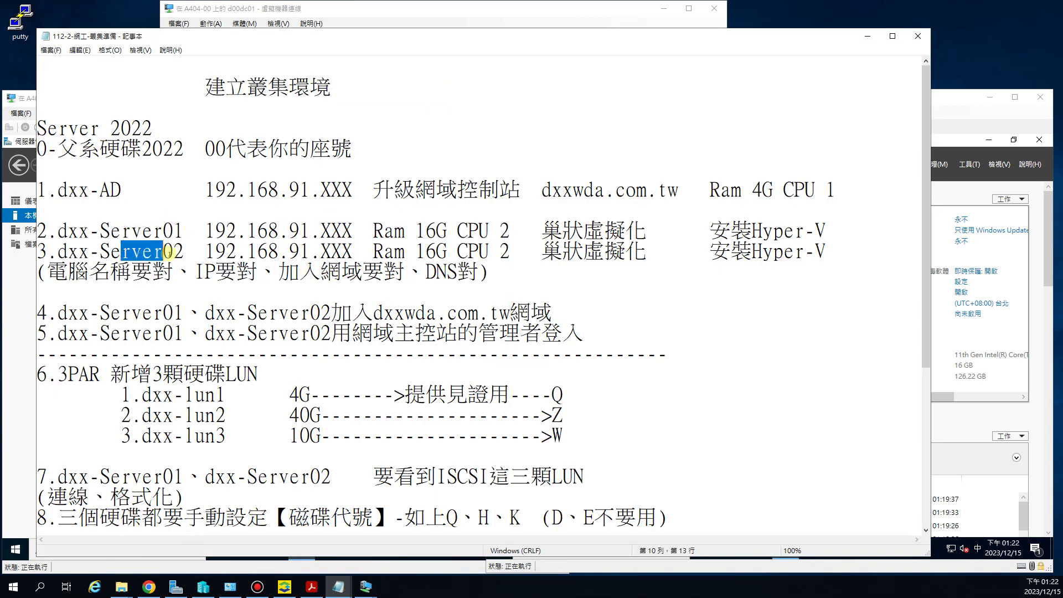
{"action": "left_click_drag", "start_coordinate": [241, 232], "coordinate": [331, 254]}
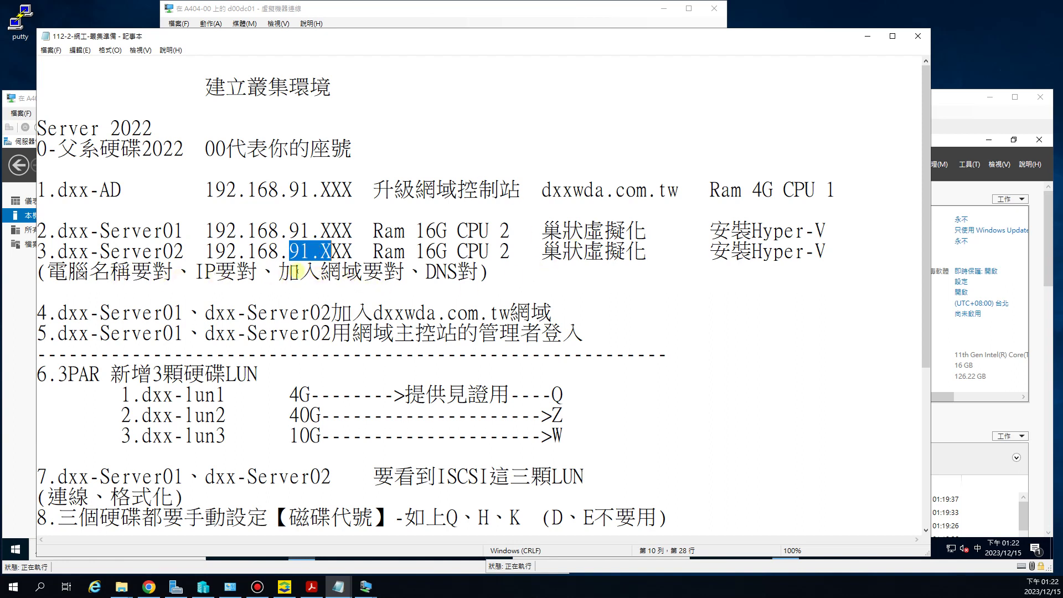
{"action": "left_click_drag", "start_coordinate": [300, 272], "coordinate": [362, 273]}
{"action": "left_click_drag", "start_coordinate": [565, 230], "coordinate": [613, 253]}
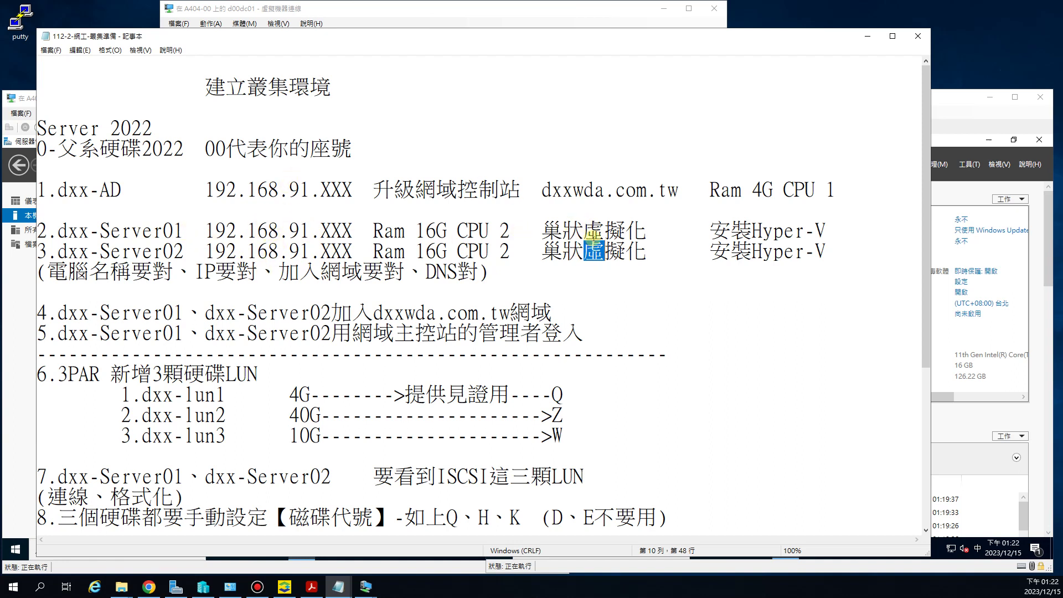
{"action": "left_click", "coordinate": [867, 38]}
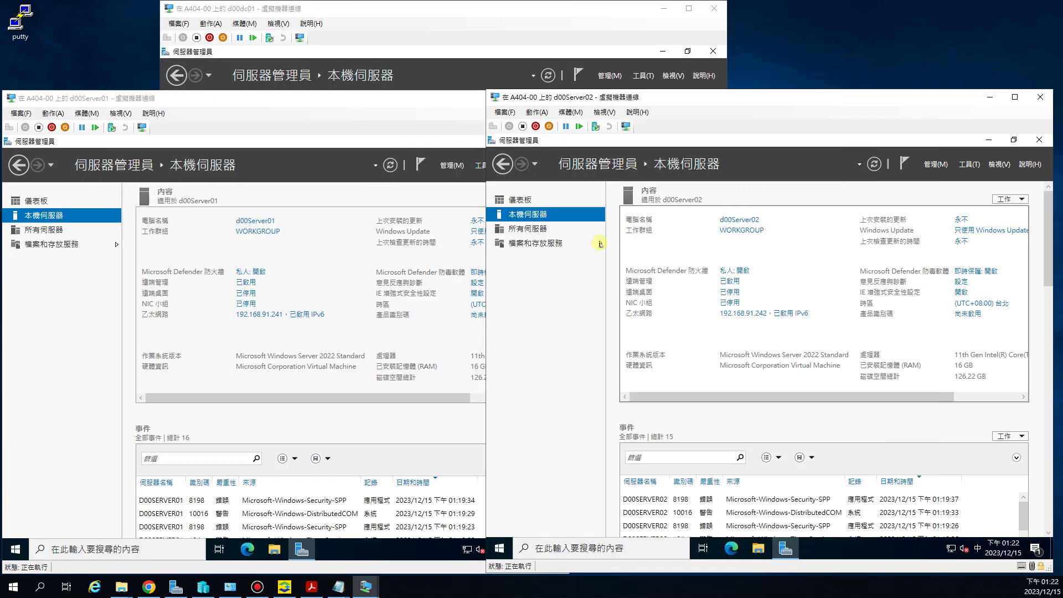
Step: Check d00dc01's domain, then set d00Server01 to join domain d00wda.com.tw
{"action": "left_click", "coordinate": [381, 344]}
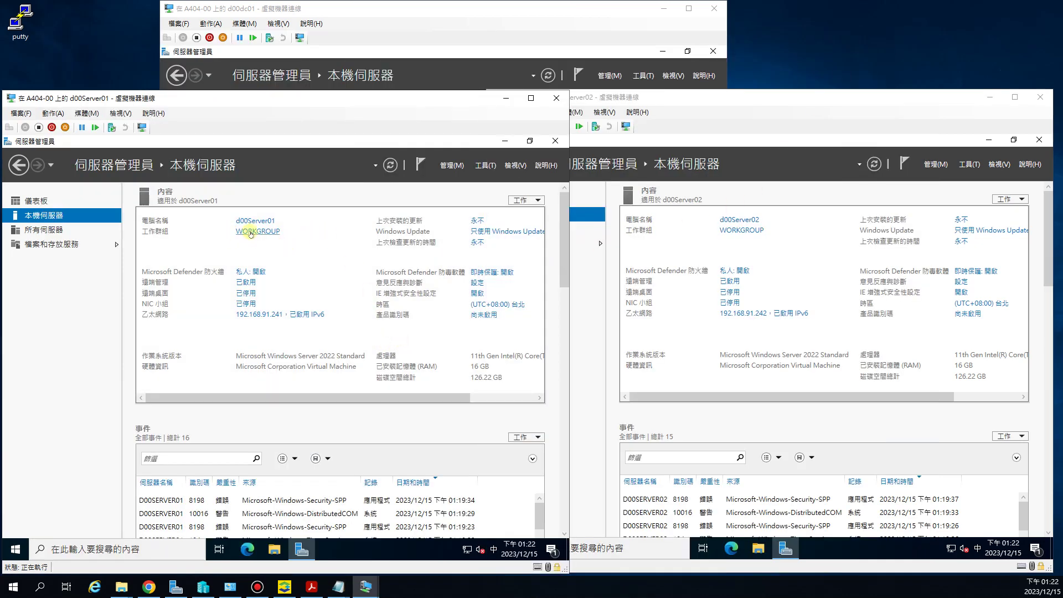
{"action": "left_click", "coordinate": [328, 8]}
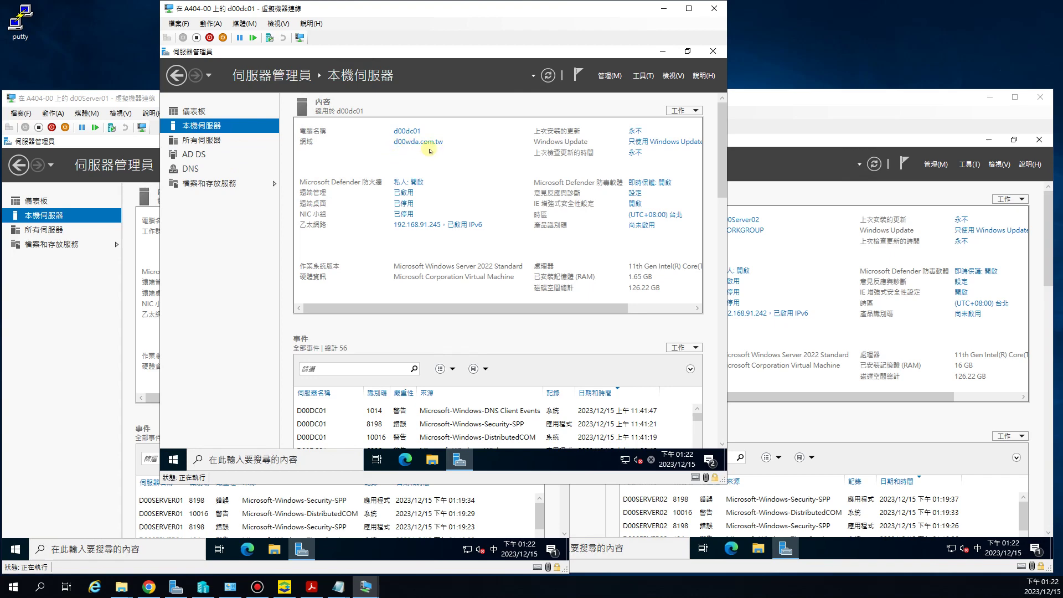
{"action": "left_click", "coordinate": [71, 307]}
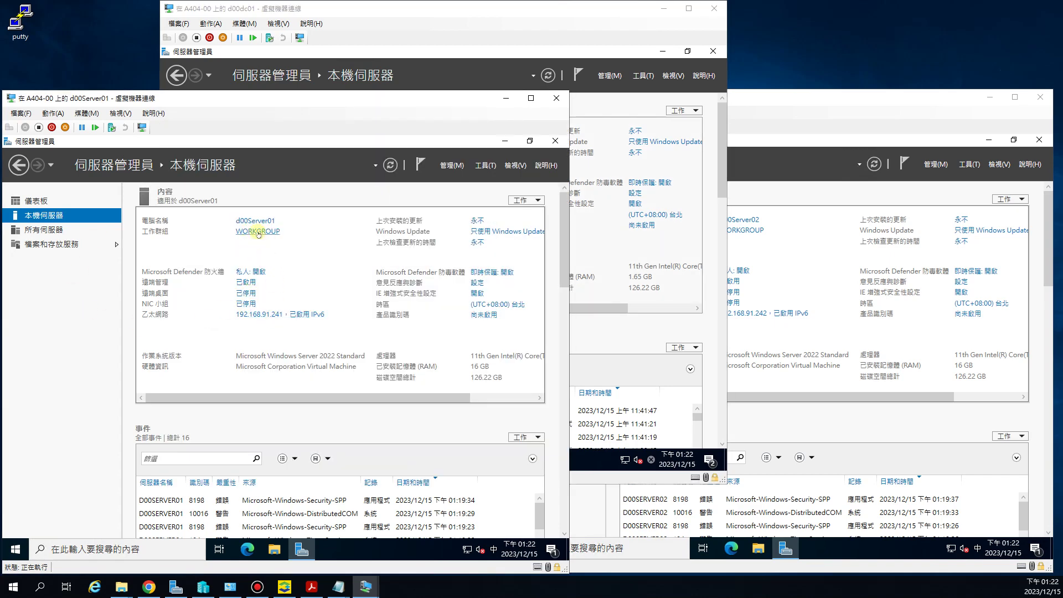
{"action": "left_click", "coordinate": [257, 233]}
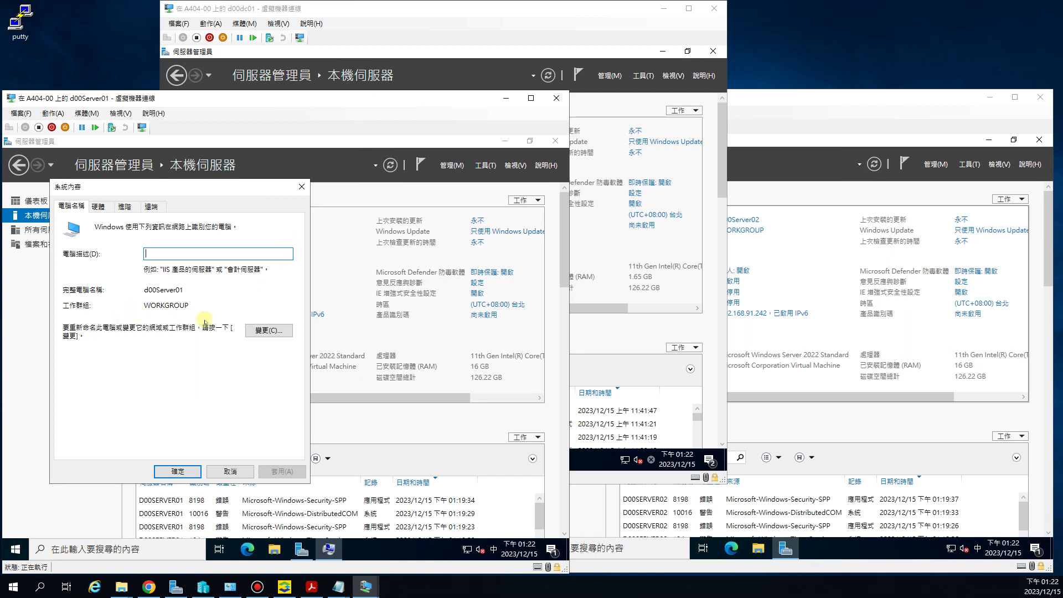
{"action": "left_click", "coordinate": [262, 331]}
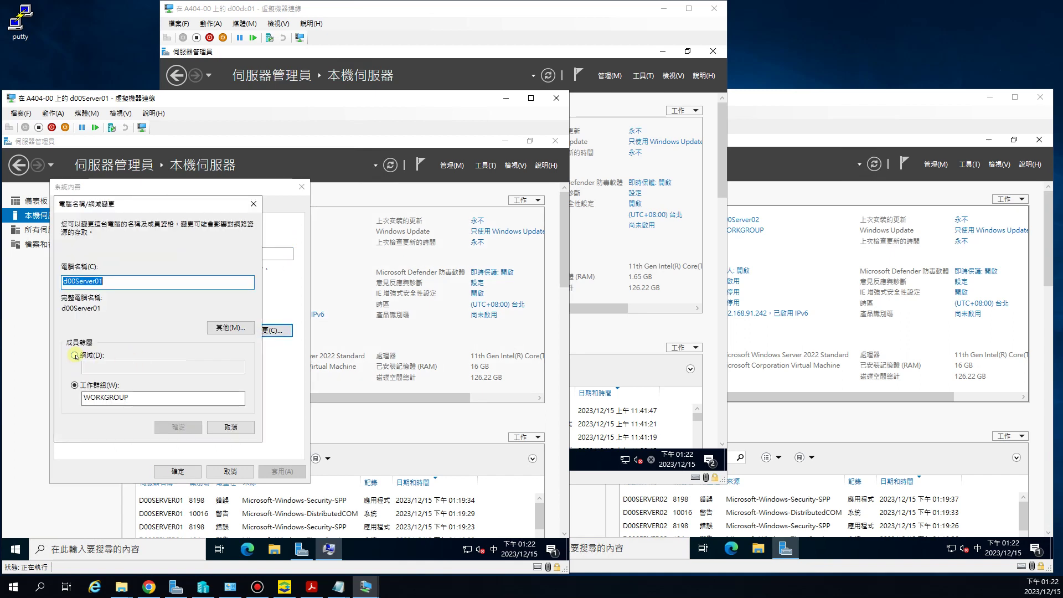
{"action": "left_click", "coordinate": [75, 355]}
{"action": "left_click", "coordinate": [84, 368]}
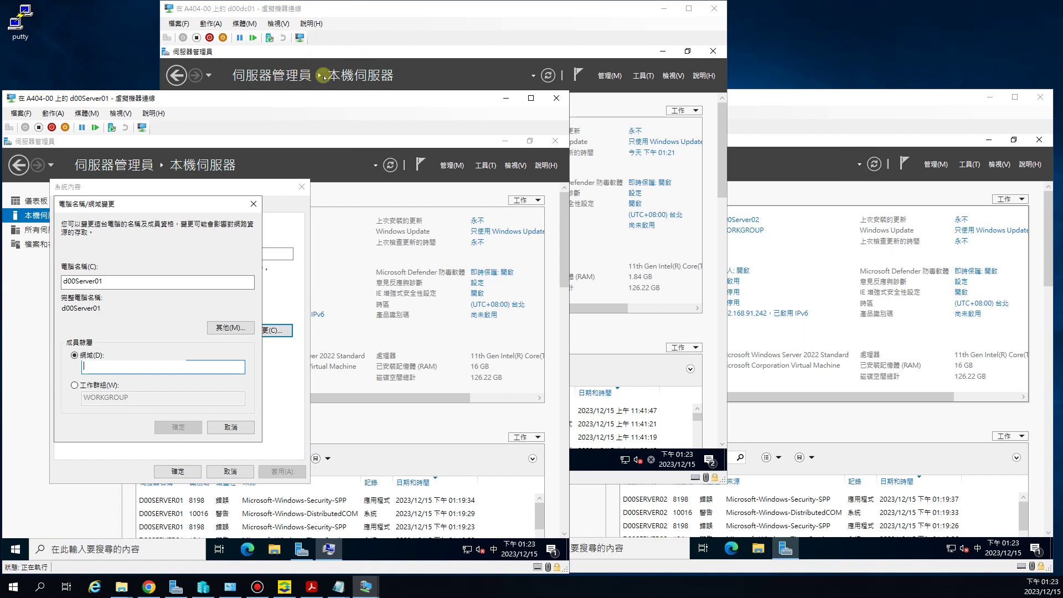
{"action": "left_click", "coordinate": [129, 370]}
{"action": "type", "text": "d00wda.com.tw"}
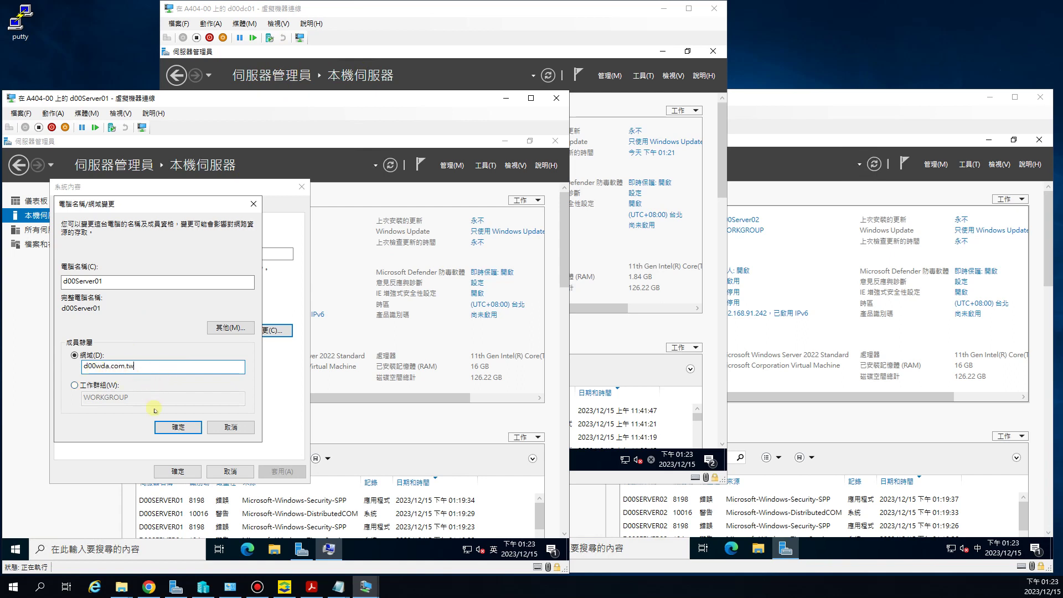
{"action": "left_click", "coordinate": [166, 427]}
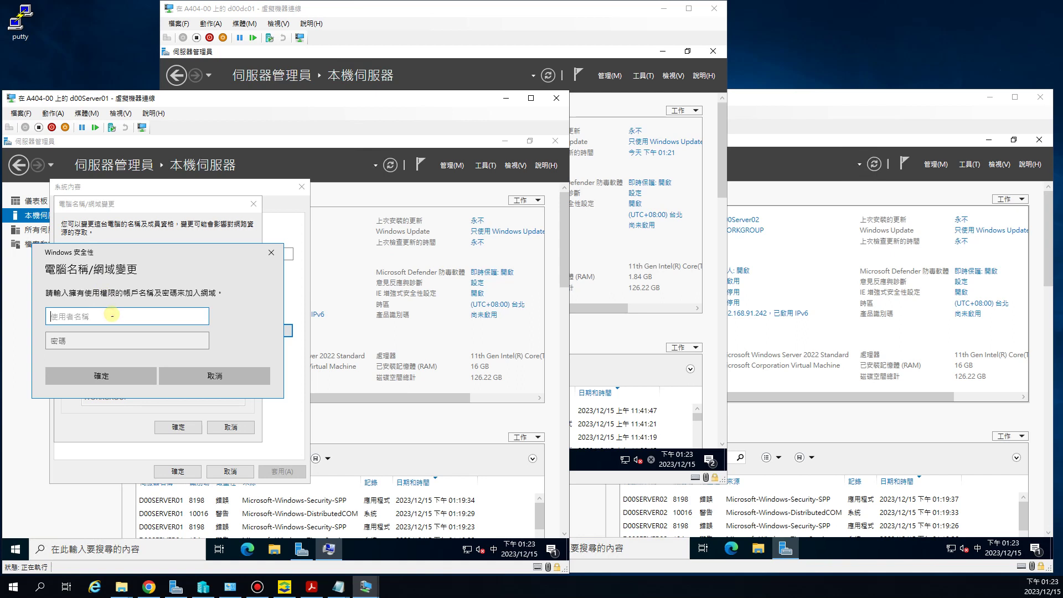
Step: Authenticate the domain join with the domain administrator's username and password
{"action": "type", "text": "ㄋ"}
{"action": "key", "text": "BackSpace"}
{"action": "key", "text": "BackSpace"}
{"action": "key", "text": "shift"}
{"action": "type", "text": "d"}
{"action": "key", "text": "Tab"}
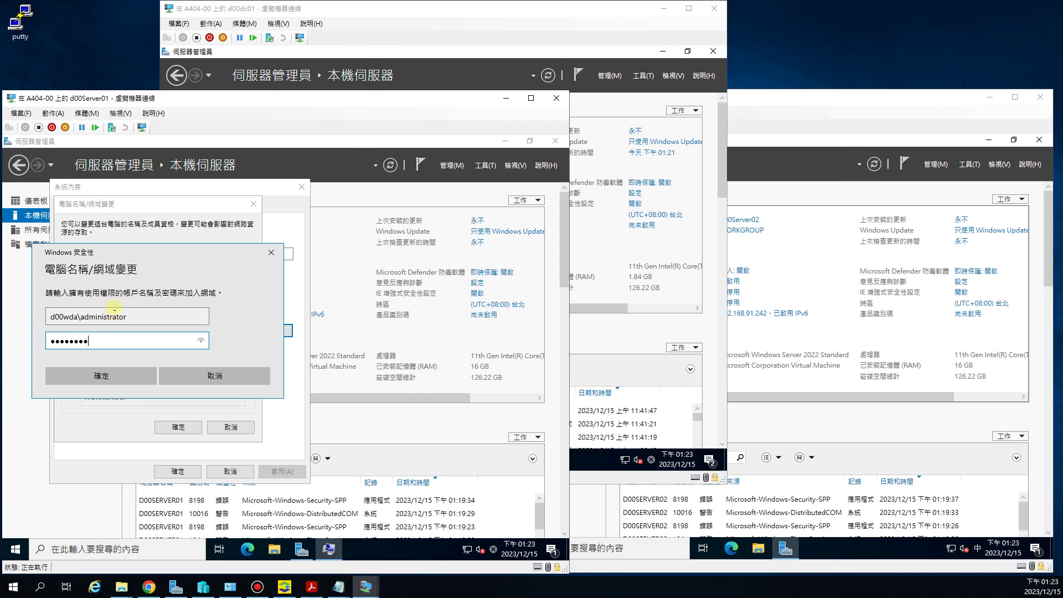
{"action": "left_click", "coordinate": [118, 375]}
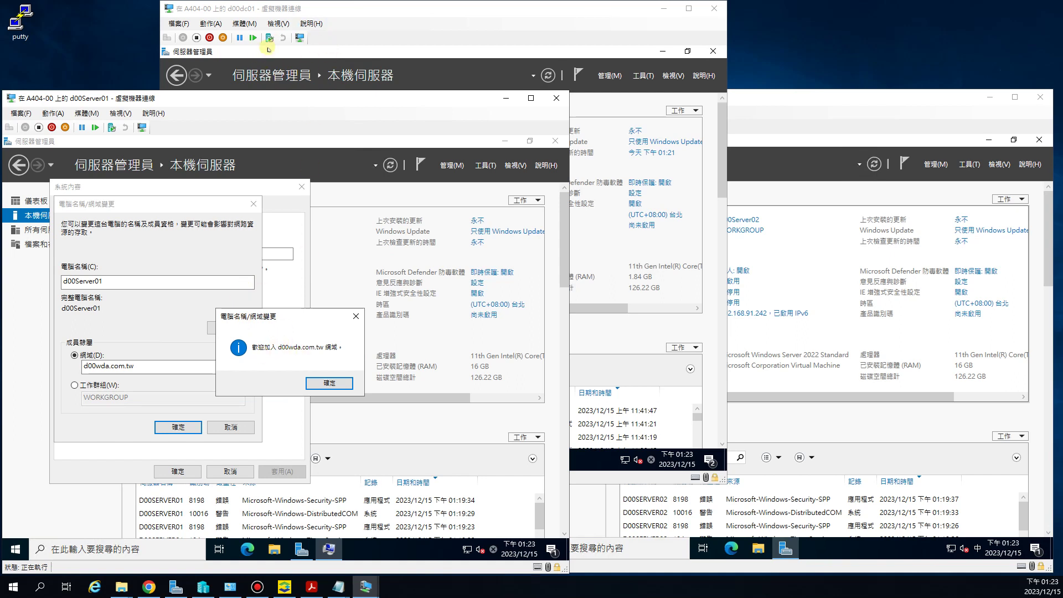
Step: Acknowledge the domain welcome and restart notices, close System Properties, and restart d00Server01 now
{"action": "left_click", "coordinate": [343, 381]}
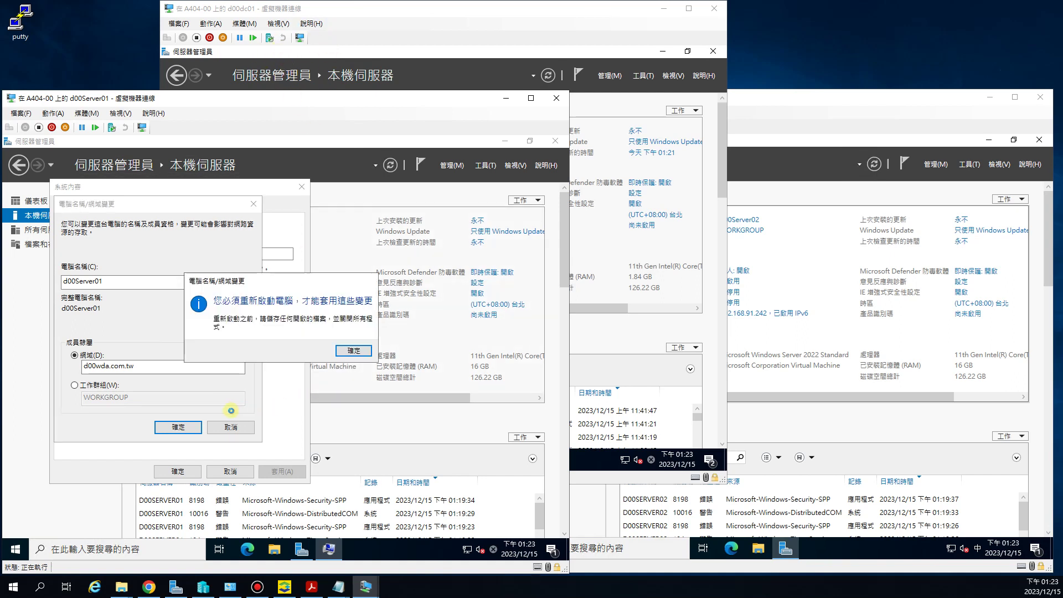
{"action": "left_click", "coordinate": [352, 350]}
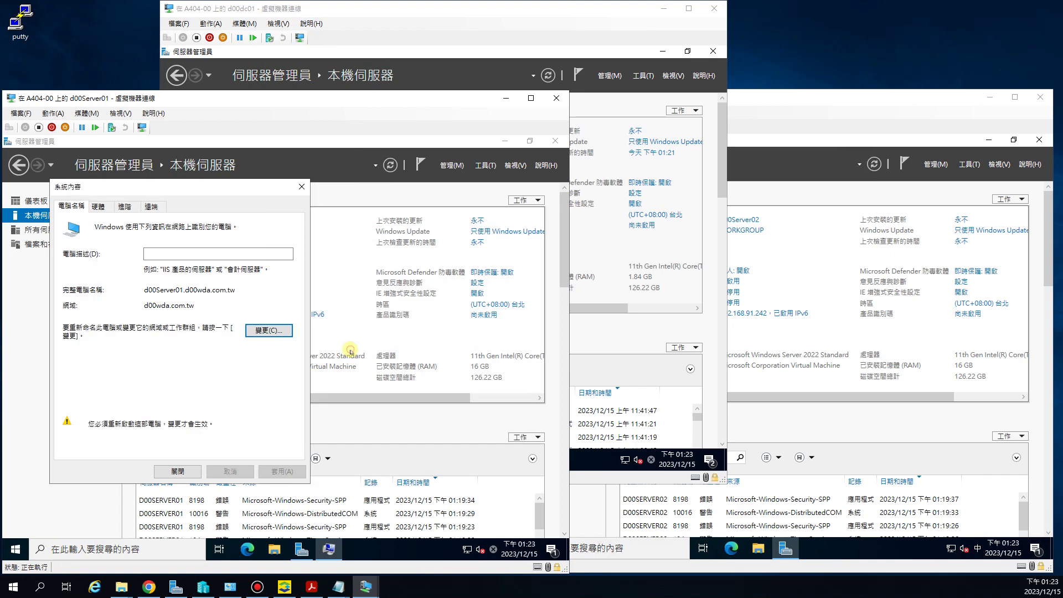
{"action": "left_click", "coordinate": [188, 472]}
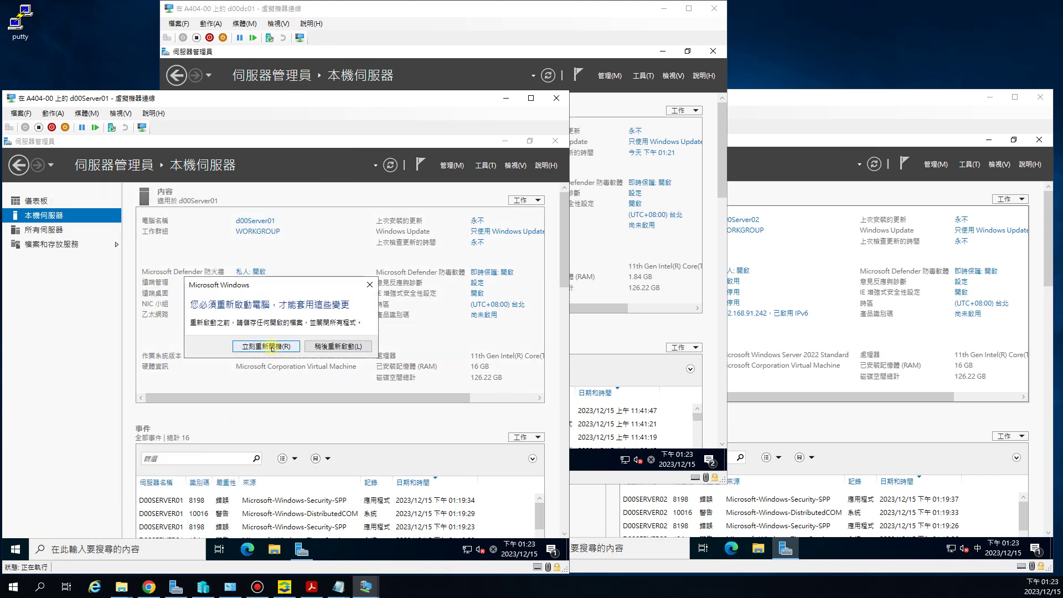
{"action": "left_click", "coordinate": [272, 347]}
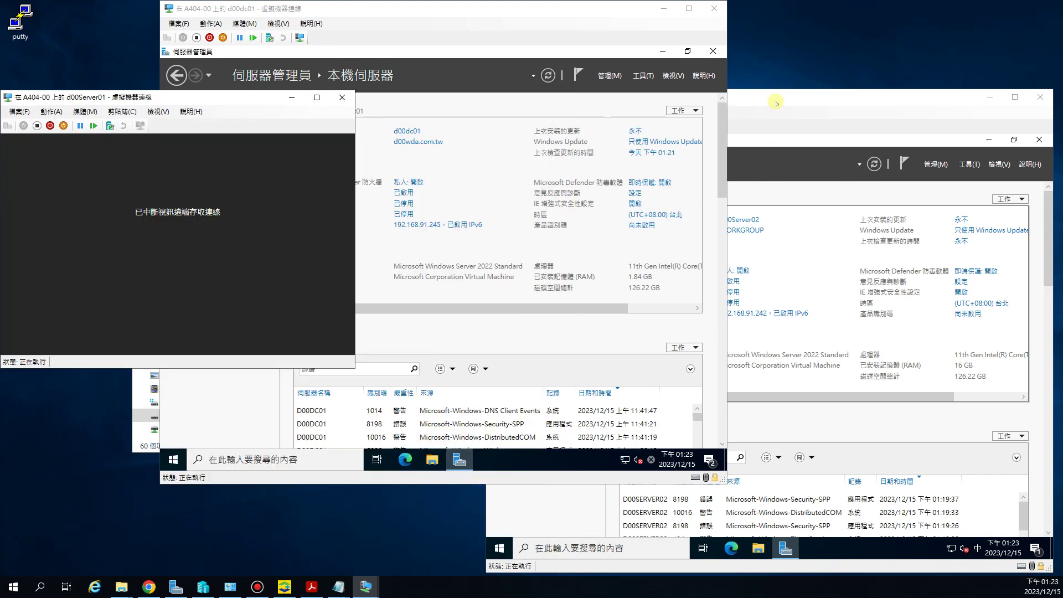
Step: Reconnect d00Server01's session and set d00Server02 to join domain d00wda.com.tw
{"action": "left_click", "coordinate": [776, 101]}
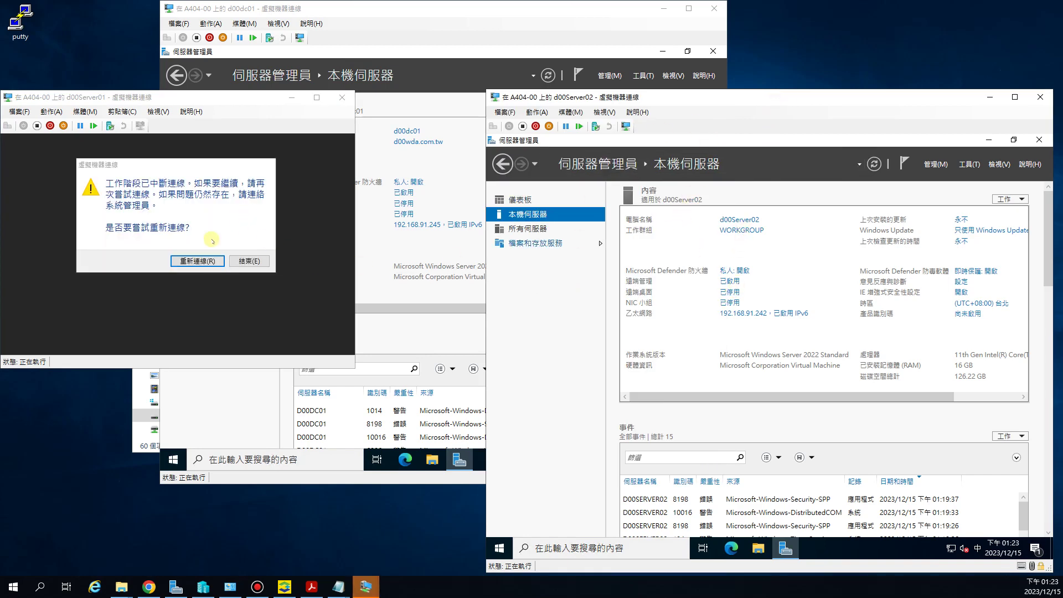
{"action": "left_click", "coordinate": [208, 261]}
{"action": "left_click", "coordinate": [743, 231]}
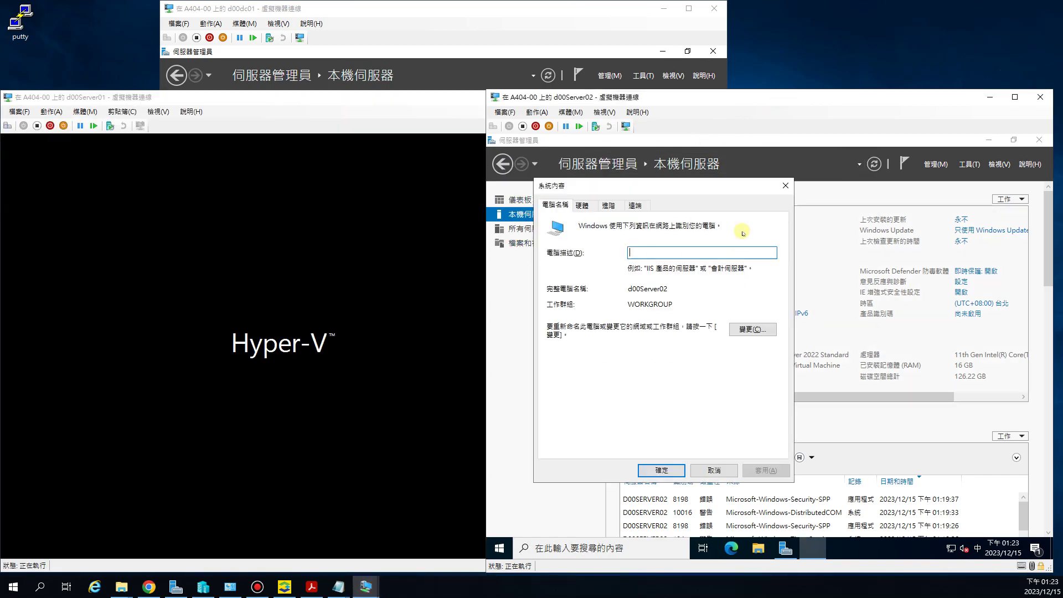
{"action": "left_click", "coordinate": [752, 329]}
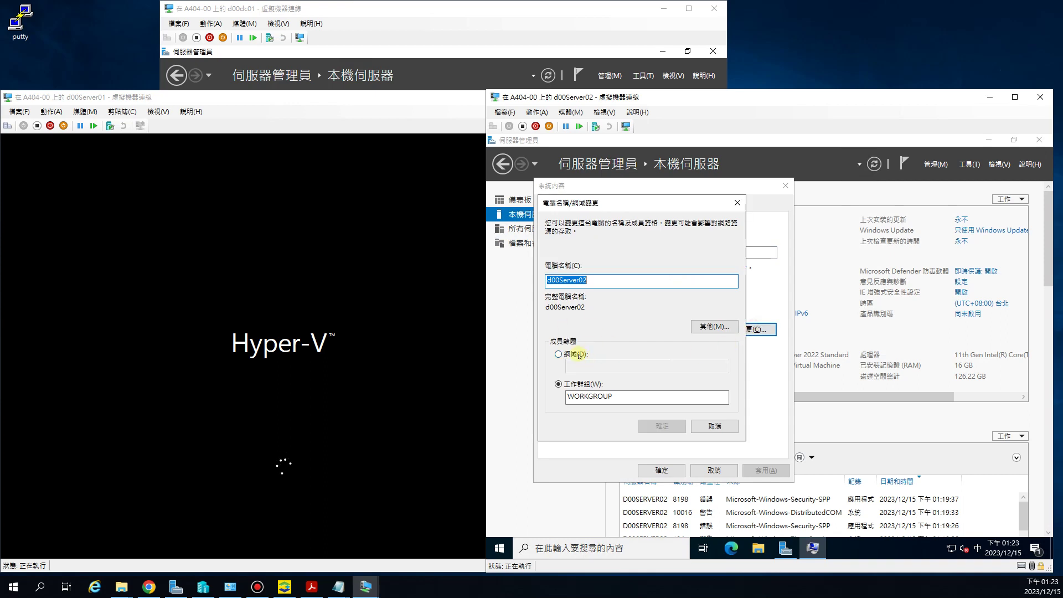
{"action": "left_click", "coordinate": [579, 355]}
{"action": "left_click", "coordinate": [578, 366]}
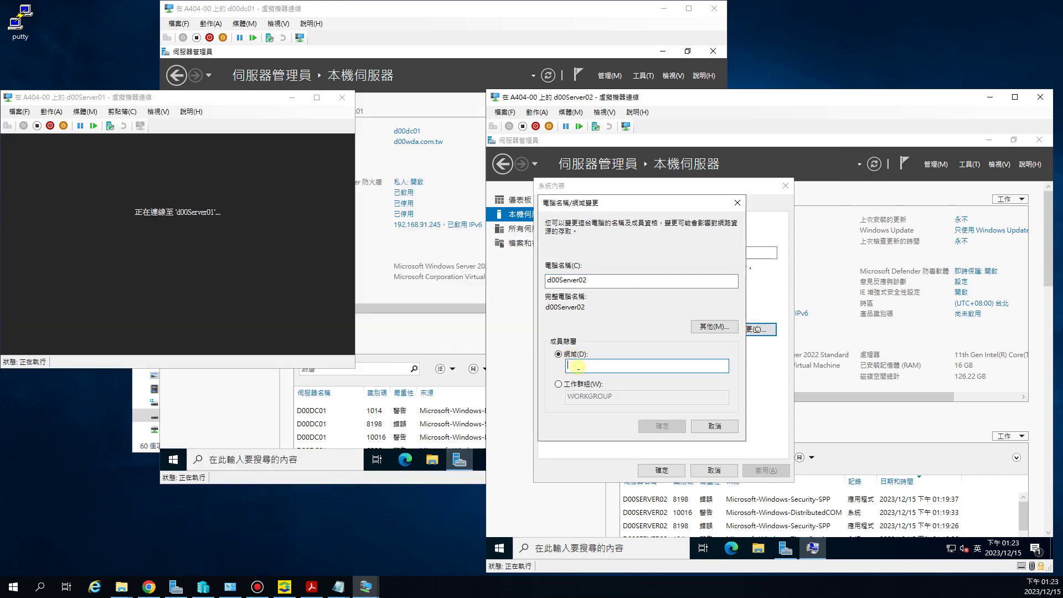
{"action": "type", "text": "d00"}
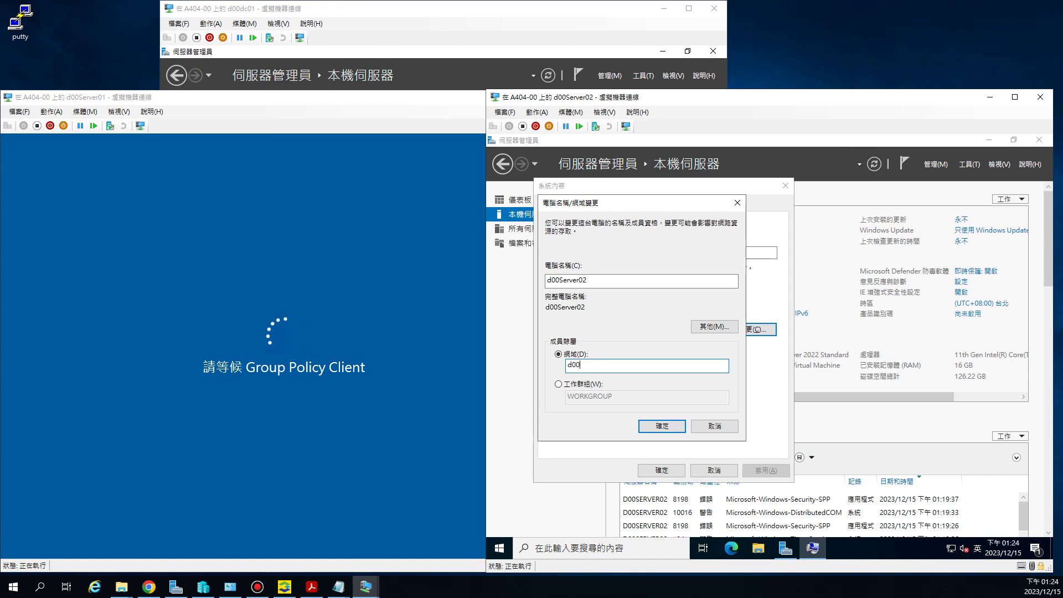
{"action": "type", "text": "wda"}
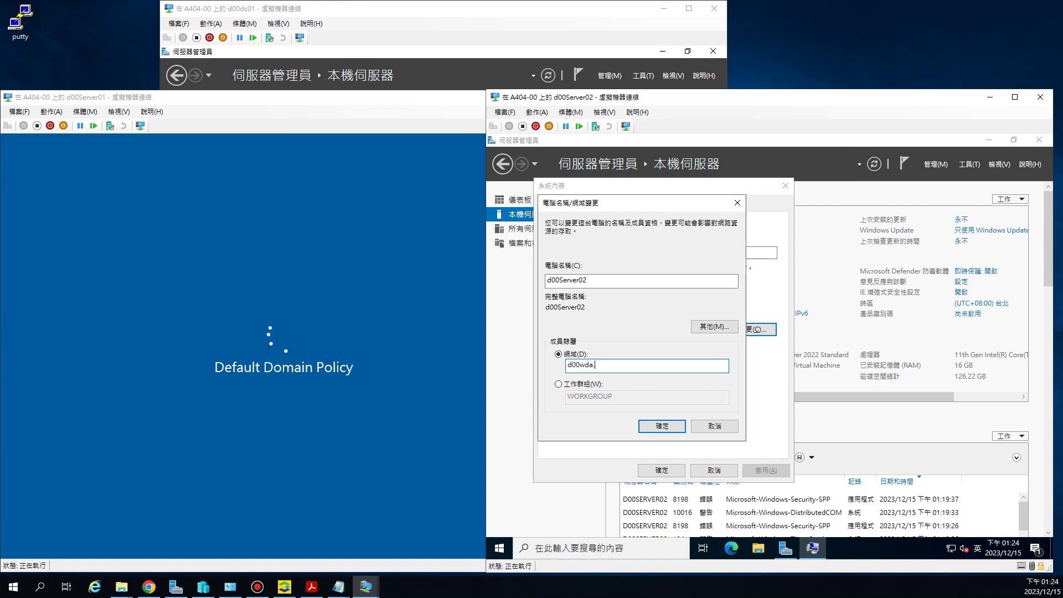
{"action": "type", "text": ".com.t"}
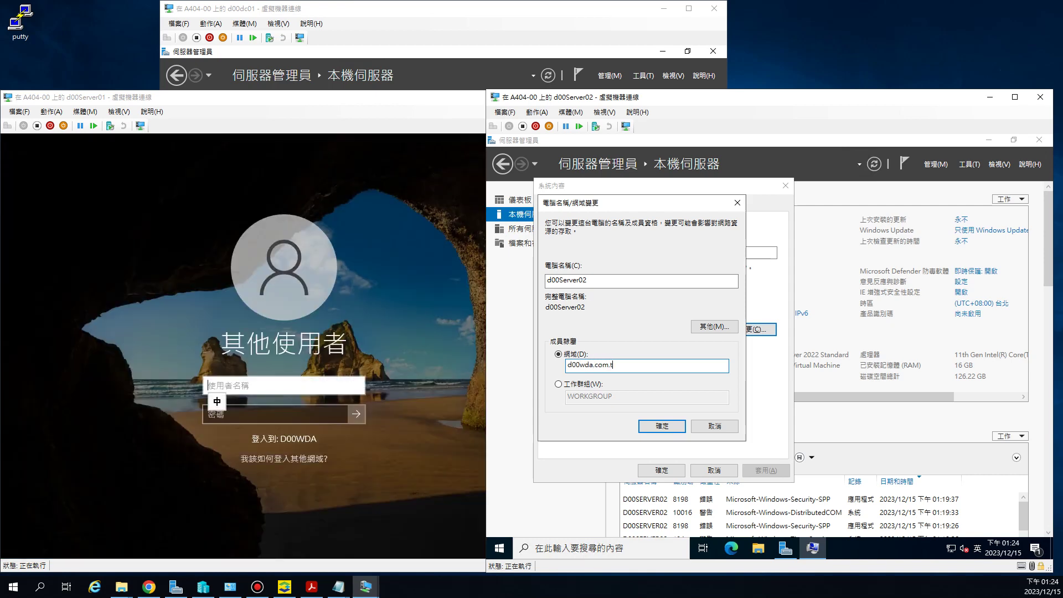
{"action": "type", "text": "w"}
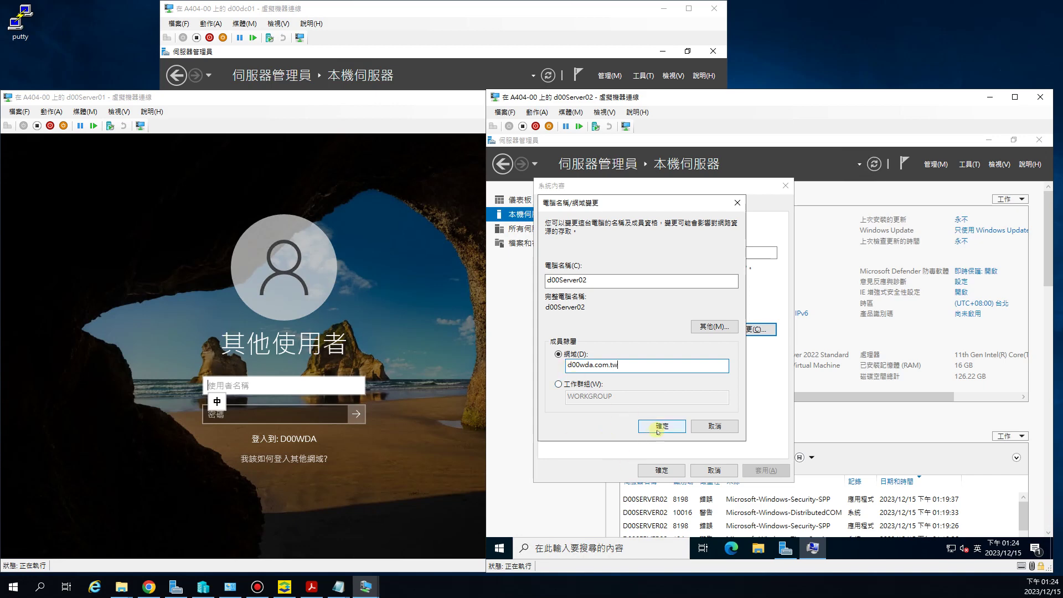
{"action": "left_click", "coordinate": [659, 426]}
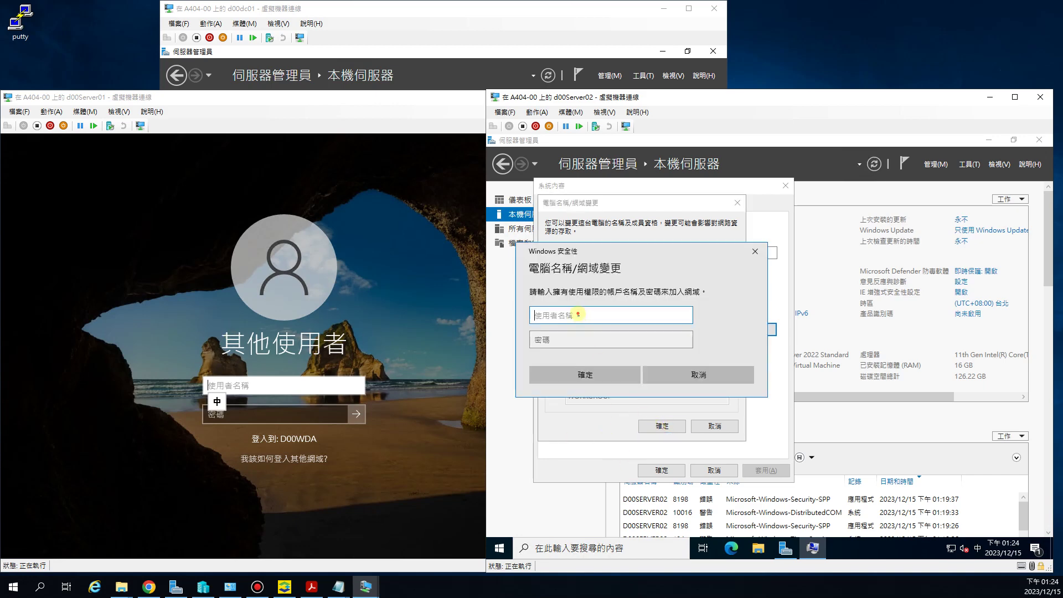
Step: Enter domain administrator credentials, acknowledge the welcome and restart notices, and close System Properties
{"action": "type", "text": "ad"}
{"action": "key", "text": "shift"}
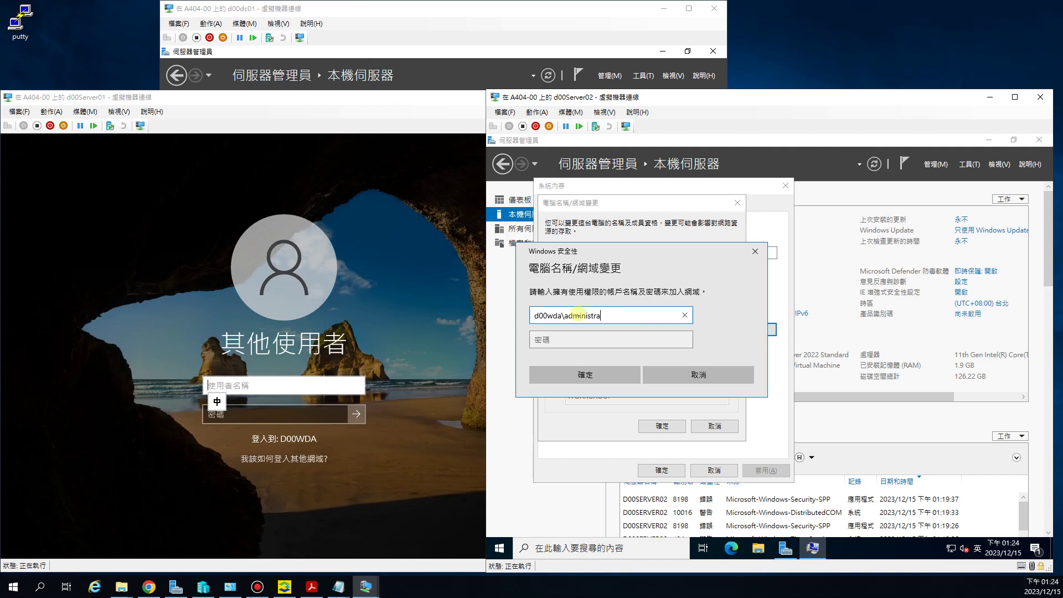
{"action": "key", "text": "Tab"}
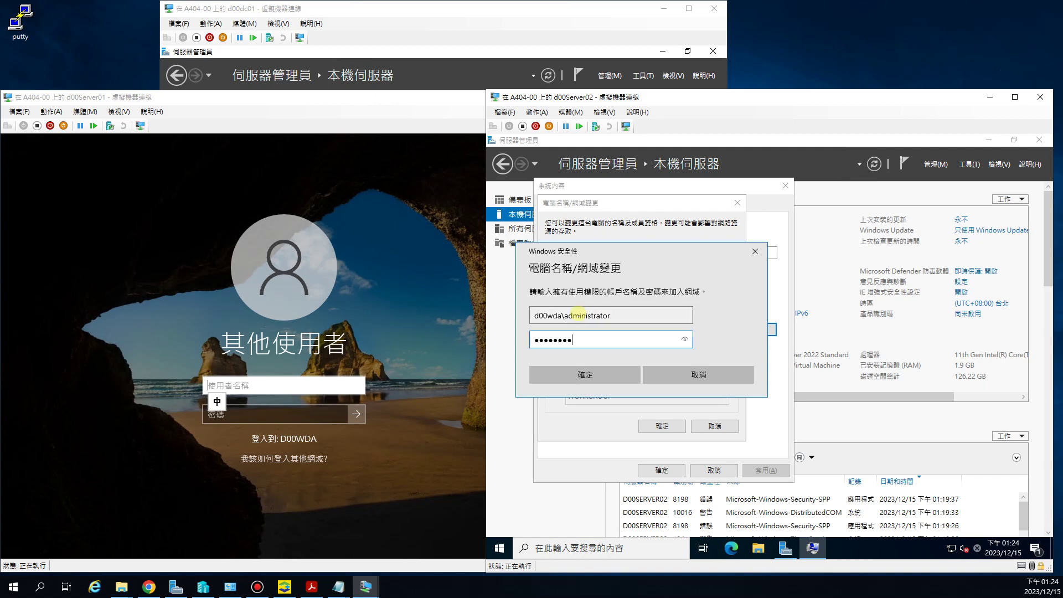
{"action": "left_click", "coordinate": [584, 376]}
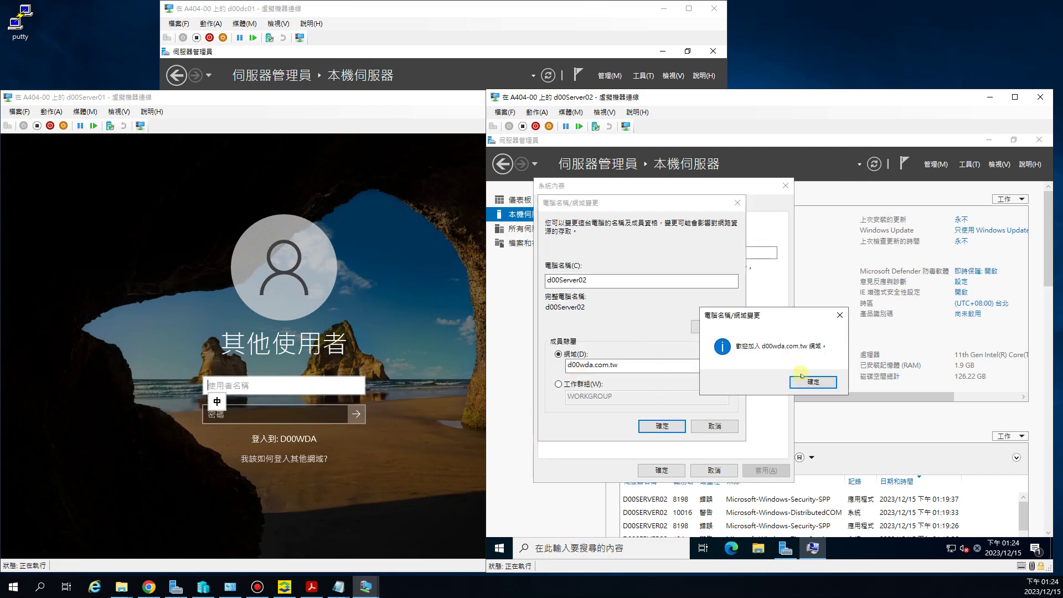
{"action": "left_click", "coordinate": [808, 380]}
{"action": "left_click", "coordinate": [837, 349]}
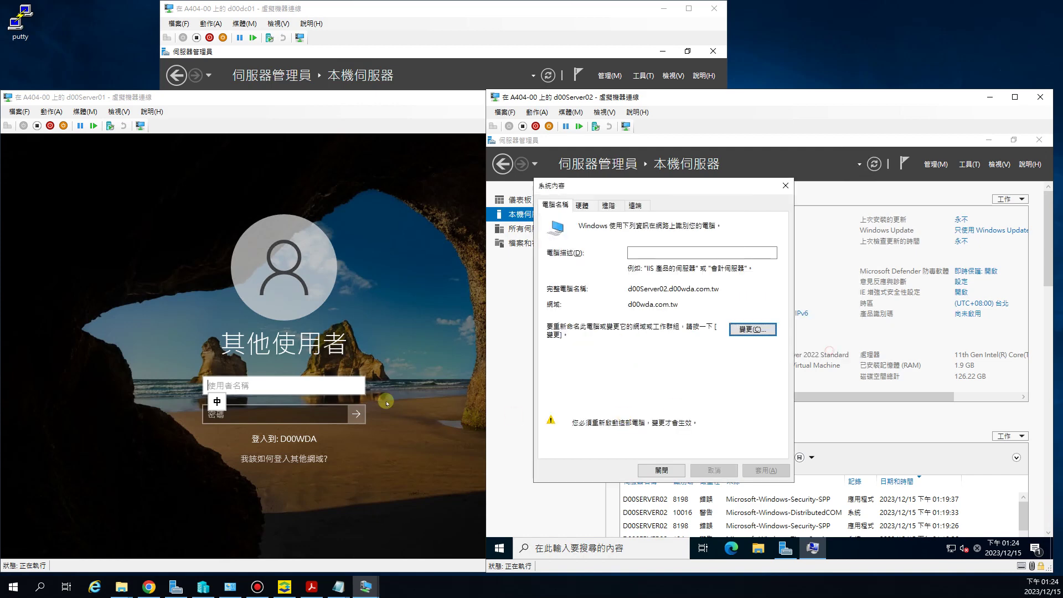
{"action": "left_click", "coordinate": [662, 470]}
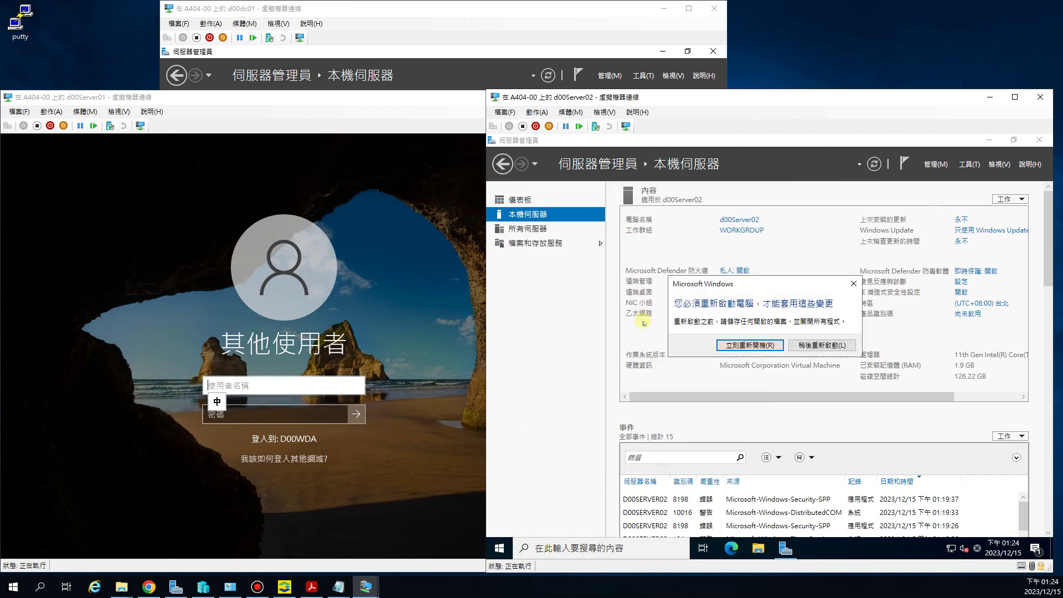
Step: Restart d00Server02 and sign d00Server01 in as the d00wda domain administrator
{"action": "left_click", "coordinate": [745, 344]}
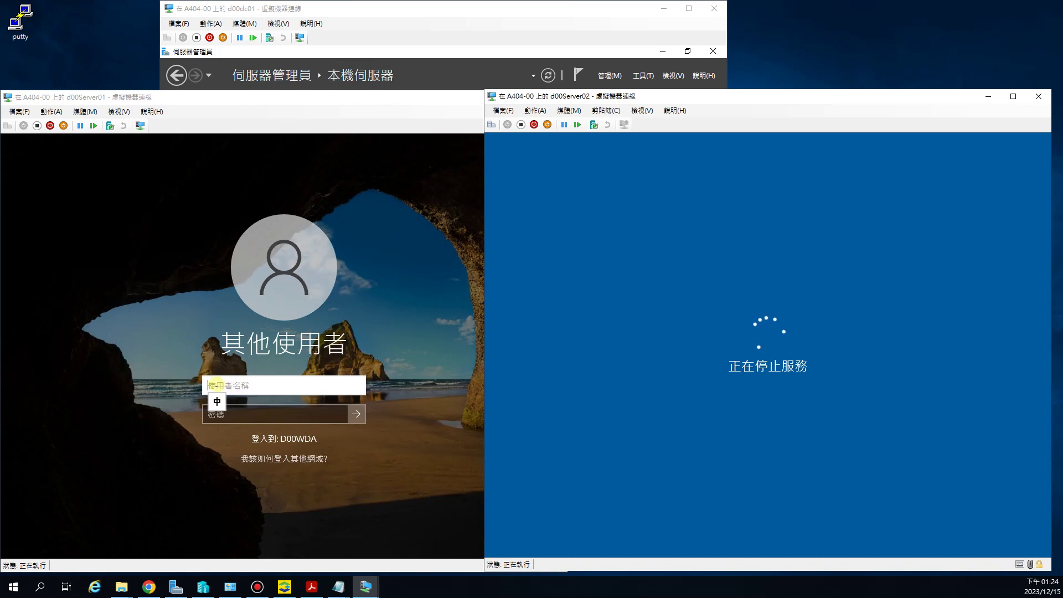
{"action": "left_click", "coordinate": [217, 383]}
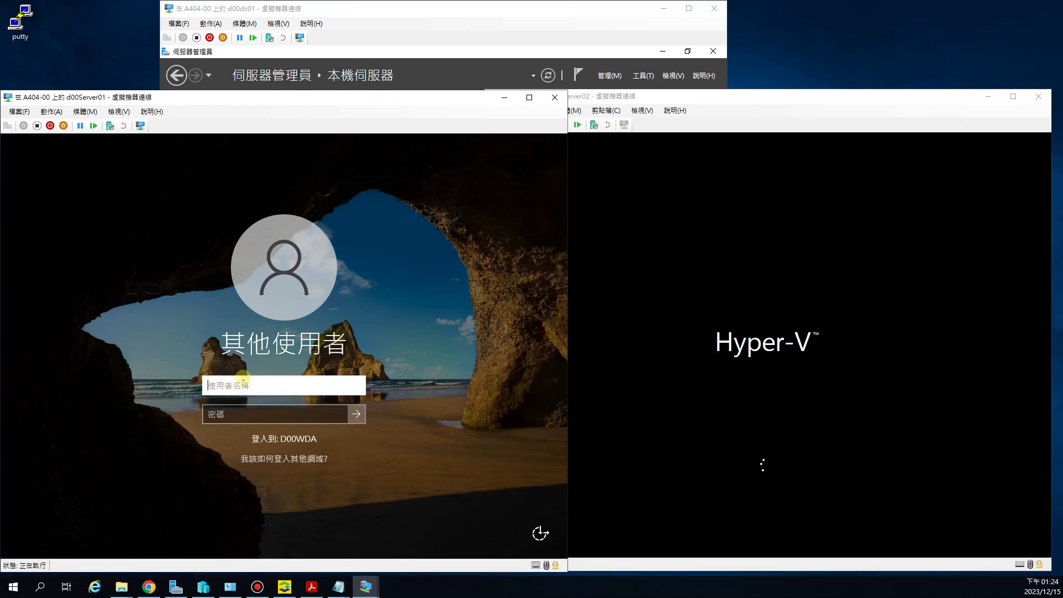
{"action": "type", "text": "d0"}
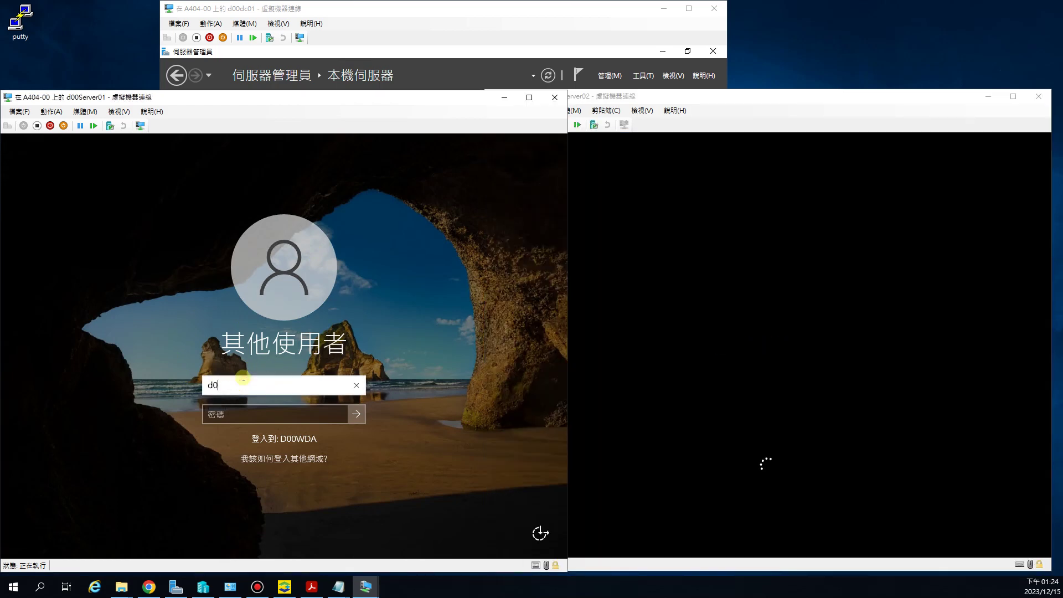
{"action": "type", "text": "0wda\\"}
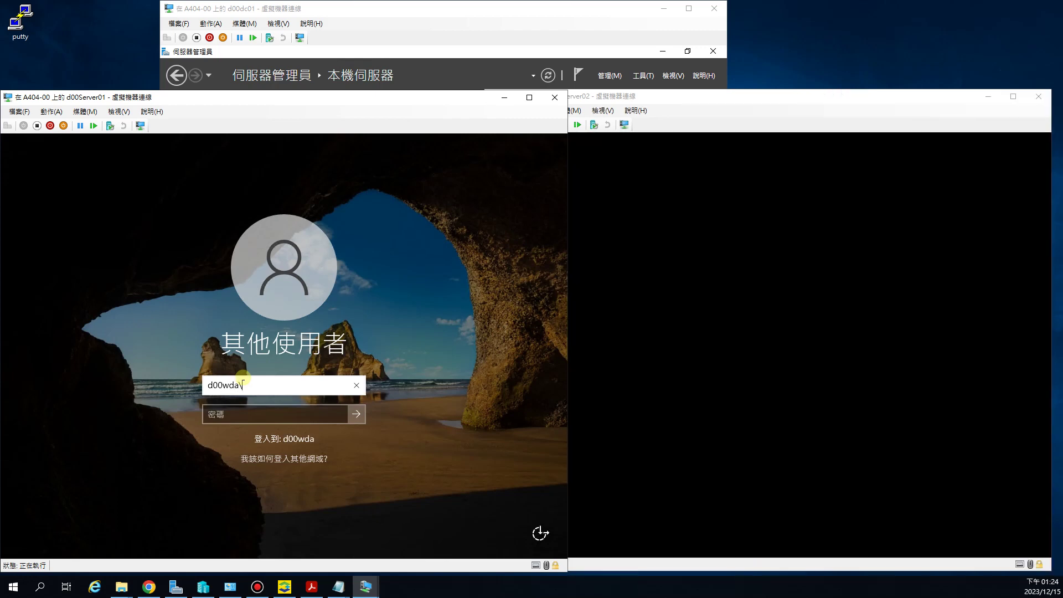
{"action": "type", "text": "admin"}
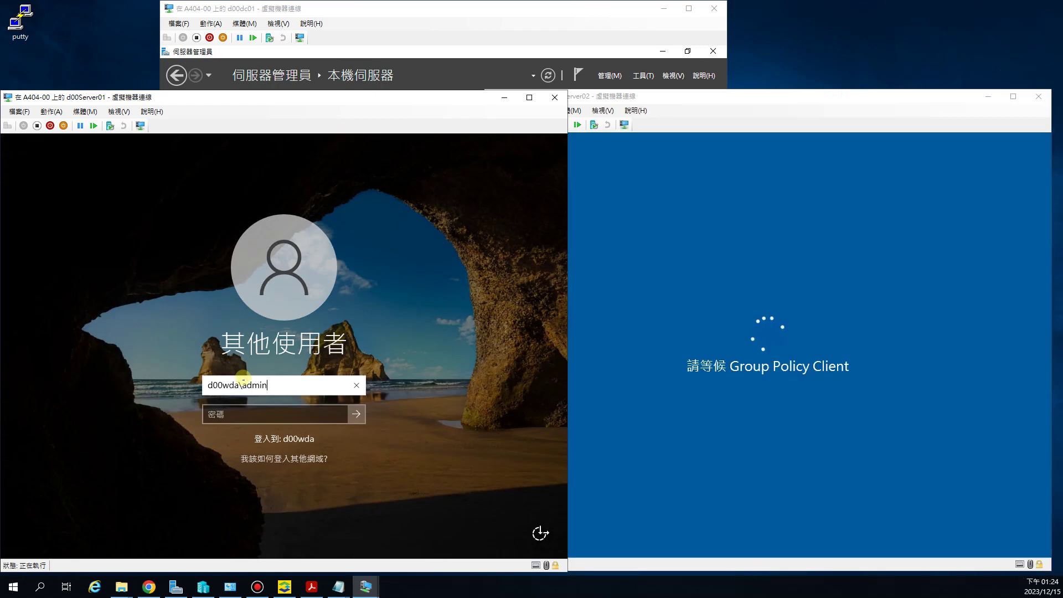
{"action": "type", "text": "istrator"}
{"action": "key", "text": "Tab"}
{"action": "type", "text": "******"}
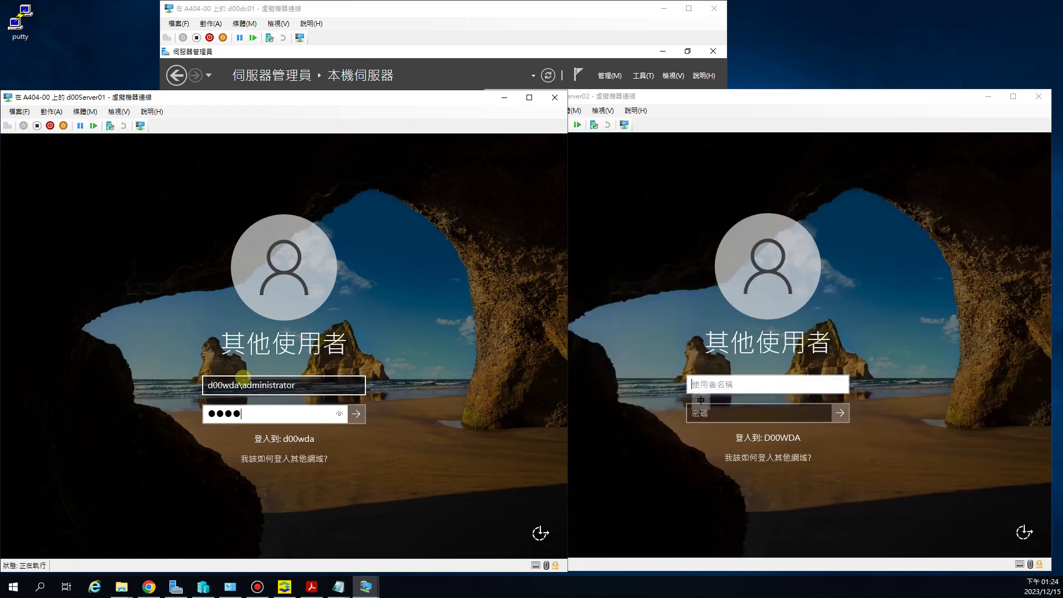
{"action": "type", "text": "**"}
{"action": "key", "text": "Return"}
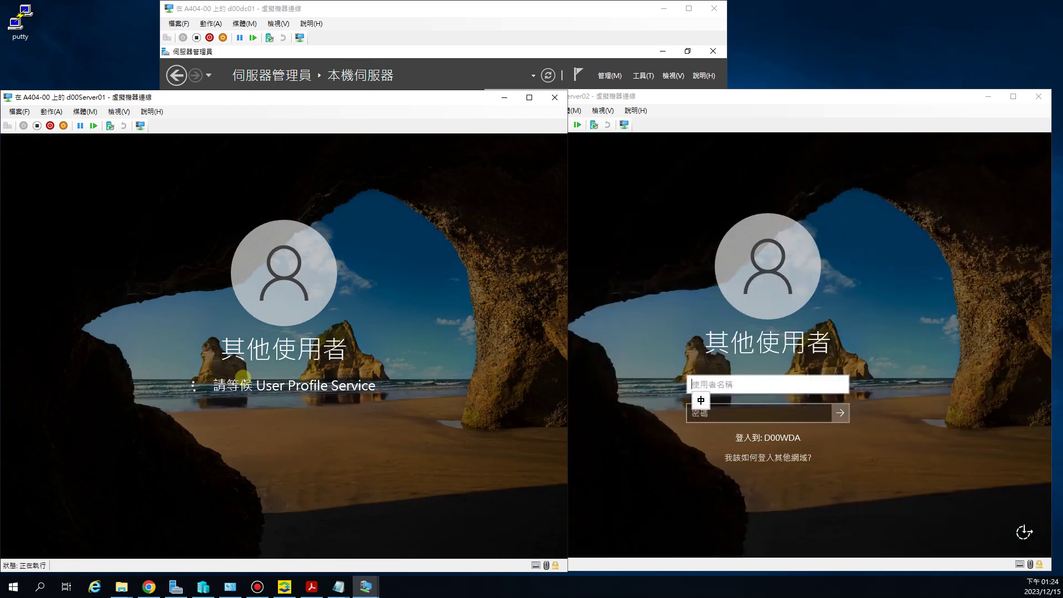
Step: Sign d00Server02 in to d00wda with the domain administrator account and its password
{"action": "left_click", "coordinate": [751, 383]}
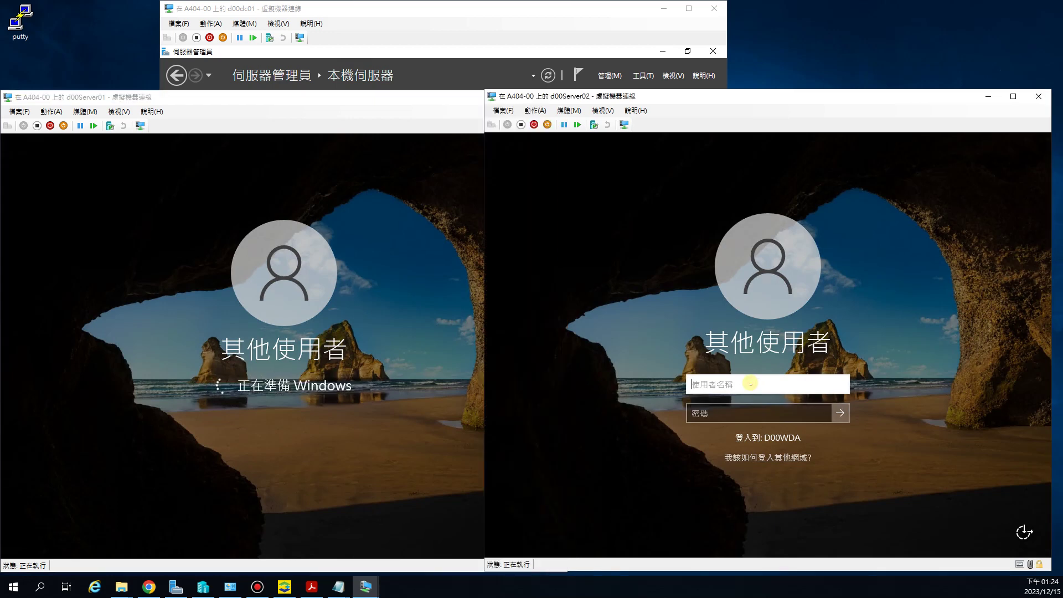
{"action": "type", "text": "d"}
{"action": "key", "text": "shift"}
{"action": "type", "text": "00"}
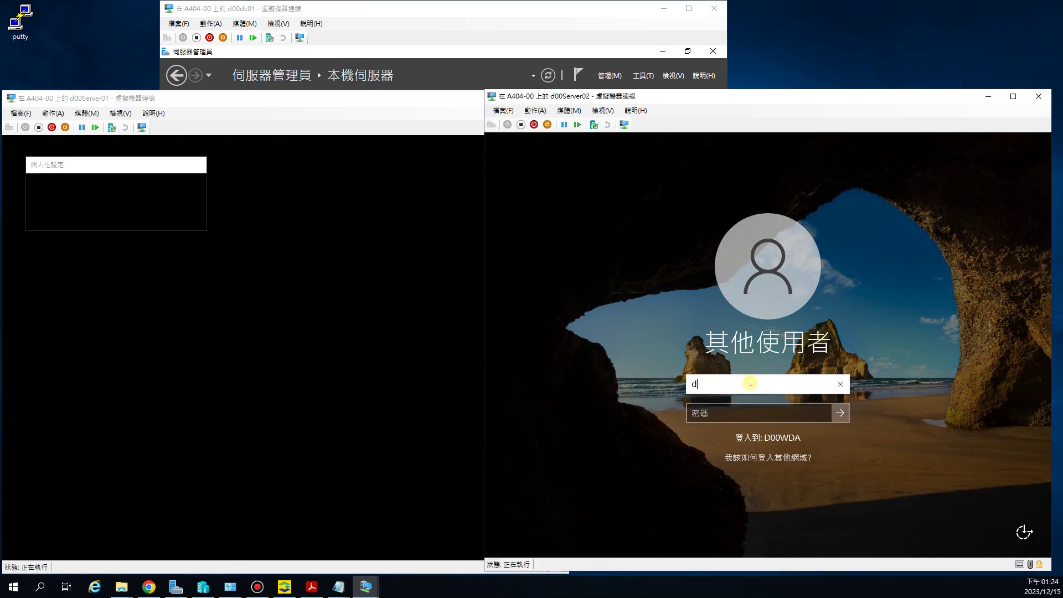
{"action": "type", "text": "wda\\"}
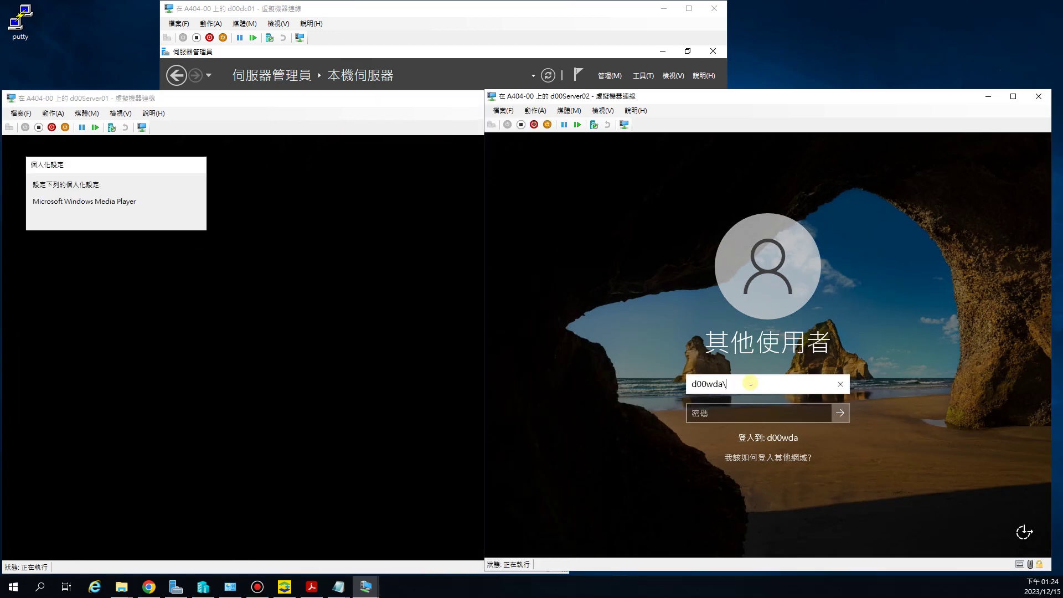
{"action": "type", "text": "admin"}
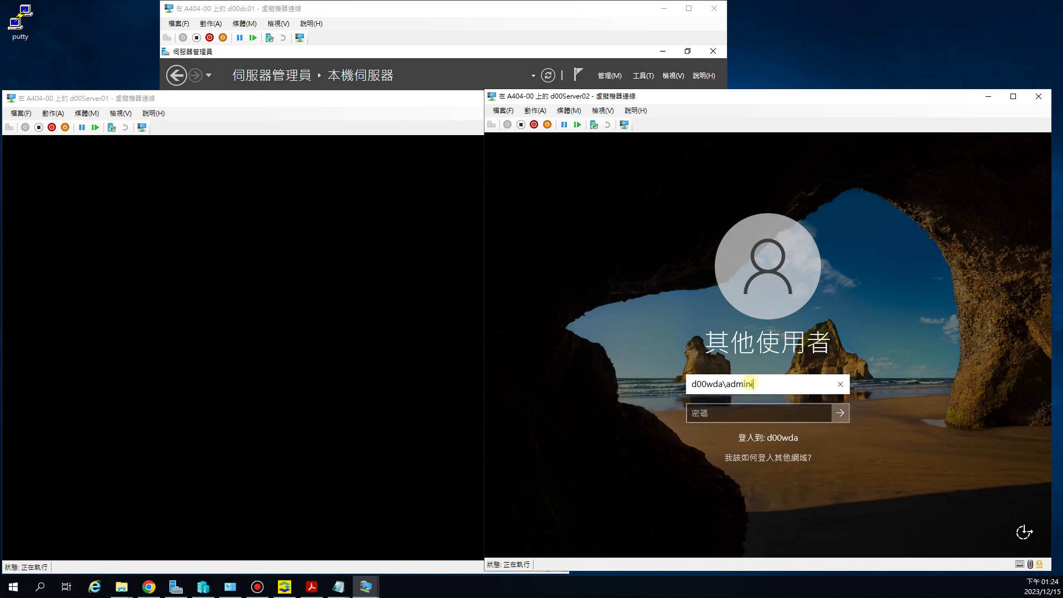
{"action": "type", "text": "istrator"}
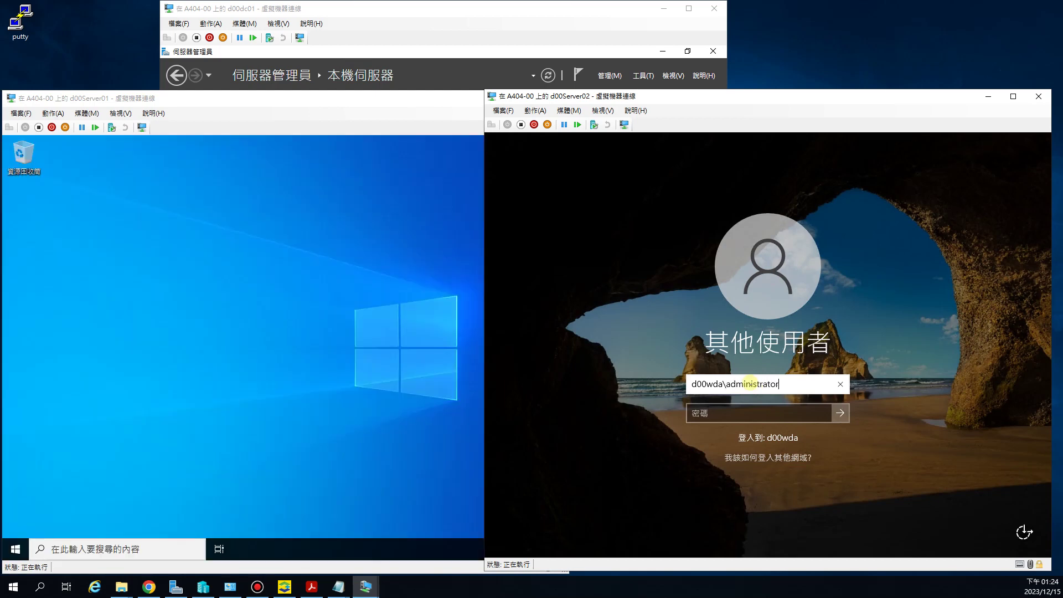
{"action": "key", "text": "Tab"}
{"action": "type", "text": "ssw0rd"}
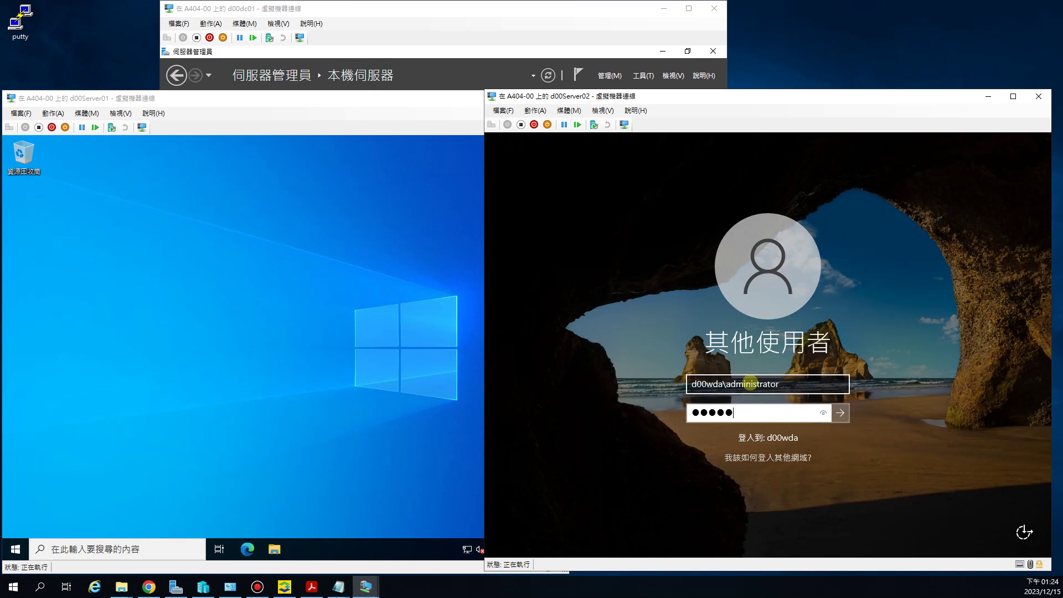
{"action": "key", "text": "Return"}
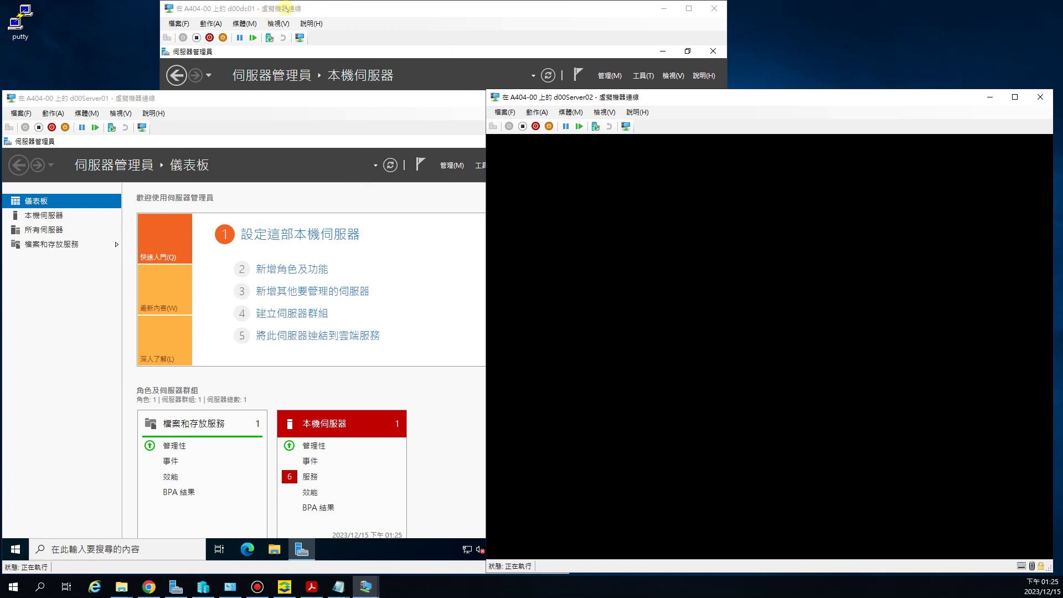
Step: On d00dc01, list d00wda.com.tw's Computers container in Active Directory Users and Computers, showing D00SERVER01 and D00SERVER02
{"action": "left_click", "coordinate": [283, 8]}
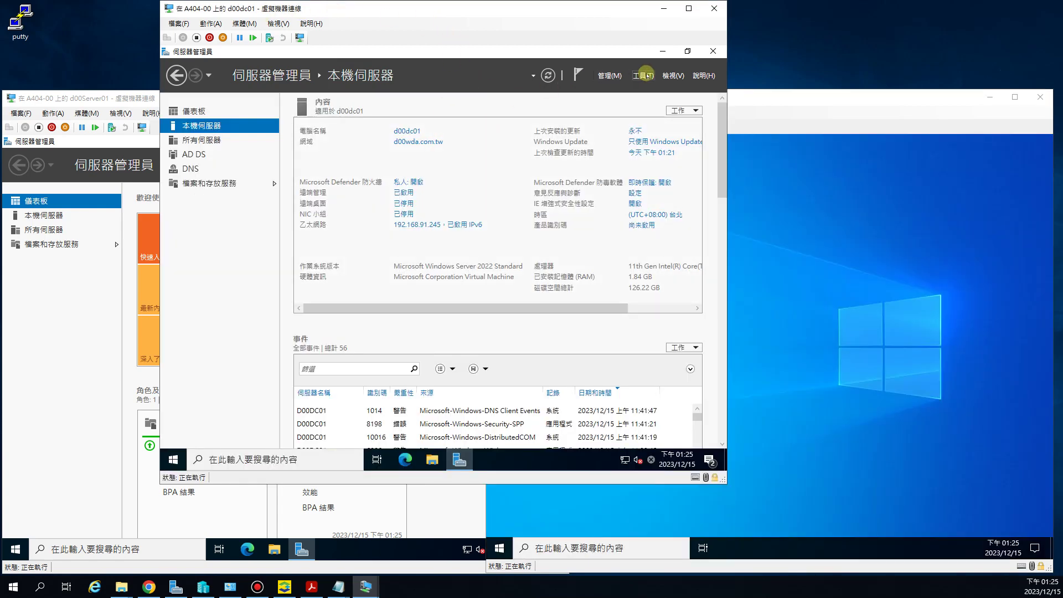
{"action": "left_click", "coordinate": [644, 75]}
{"action": "left_click", "coordinate": [620, 91]}
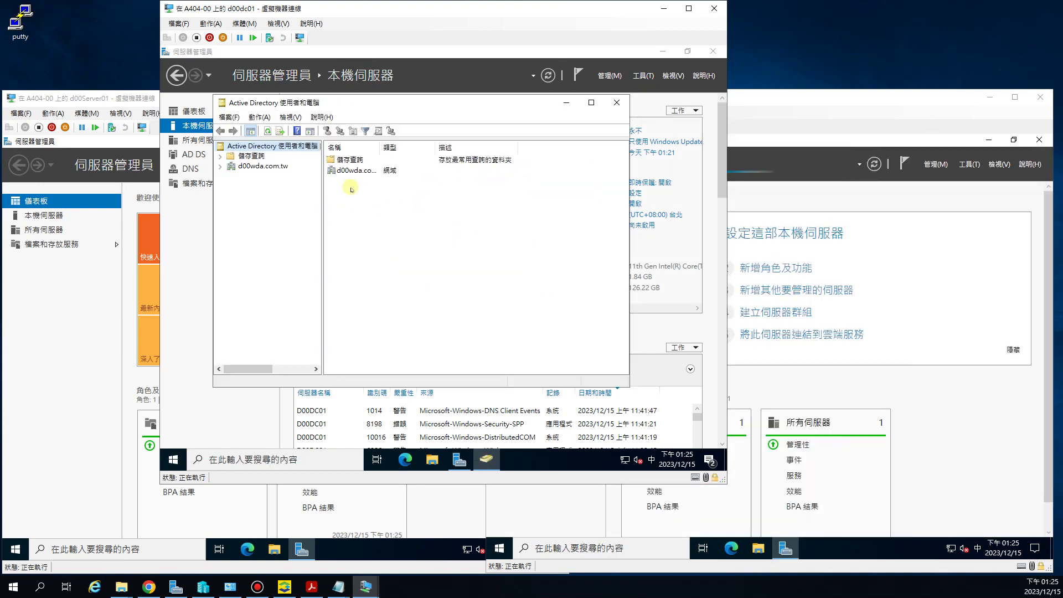
{"action": "left_click", "coordinate": [220, 166]}
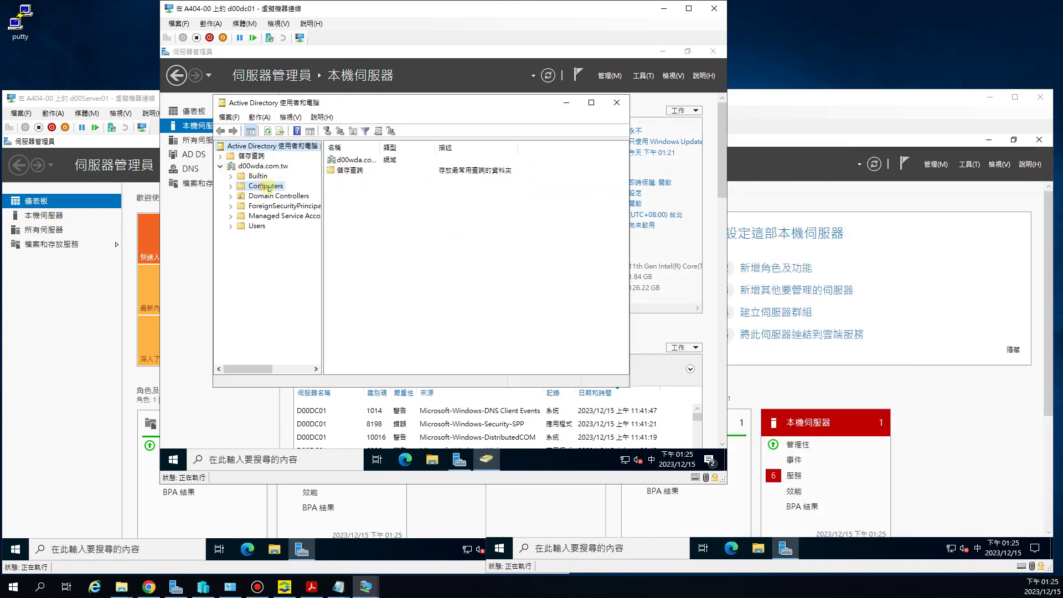
{"action": "left_click", "coordinate": [267, 186]}
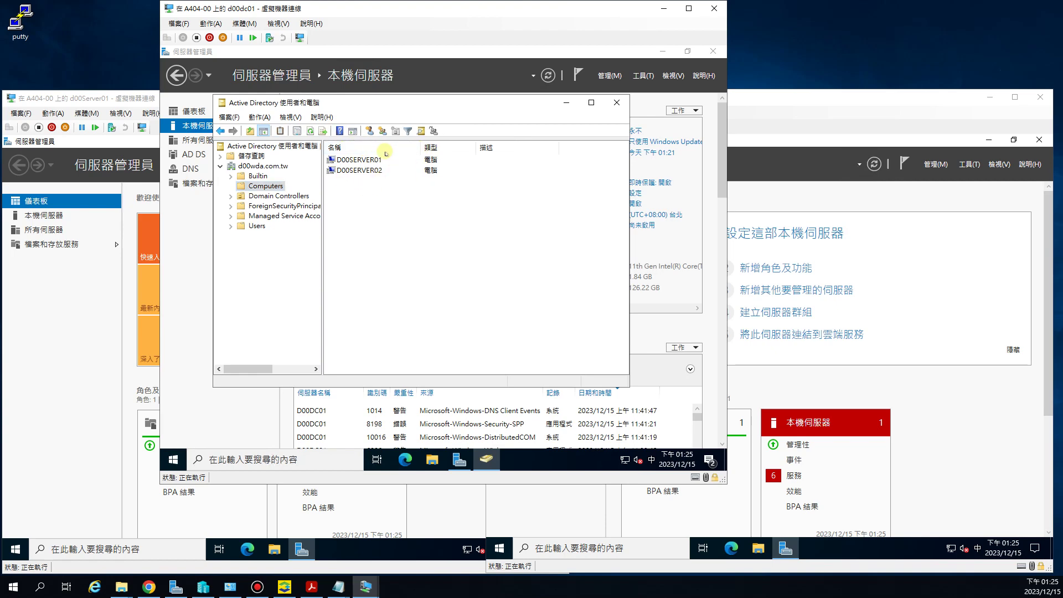
{"action": "left_click", "coordinate": [803, 103]}
{"action": "left_click", "coordinate": [138, 98]}
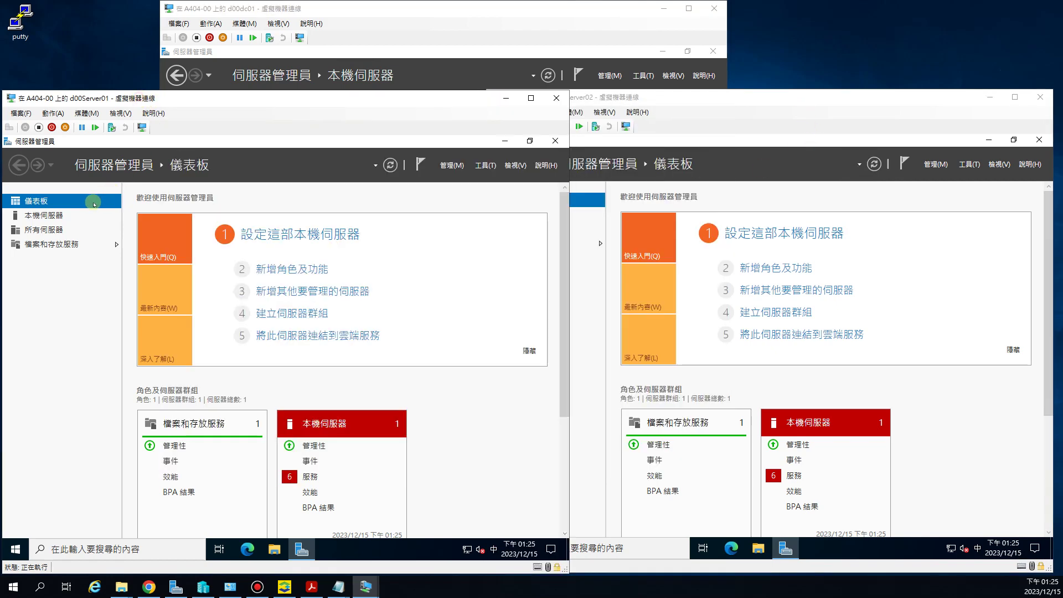
Step: Show the Local Server pages of d00Server01 and d00Server02, both listing domain d00wda.com.tw
{"action": "left_click", "coordinate": [45, 215]}
{"action": "left_click", "coordinate": [615, 305]}
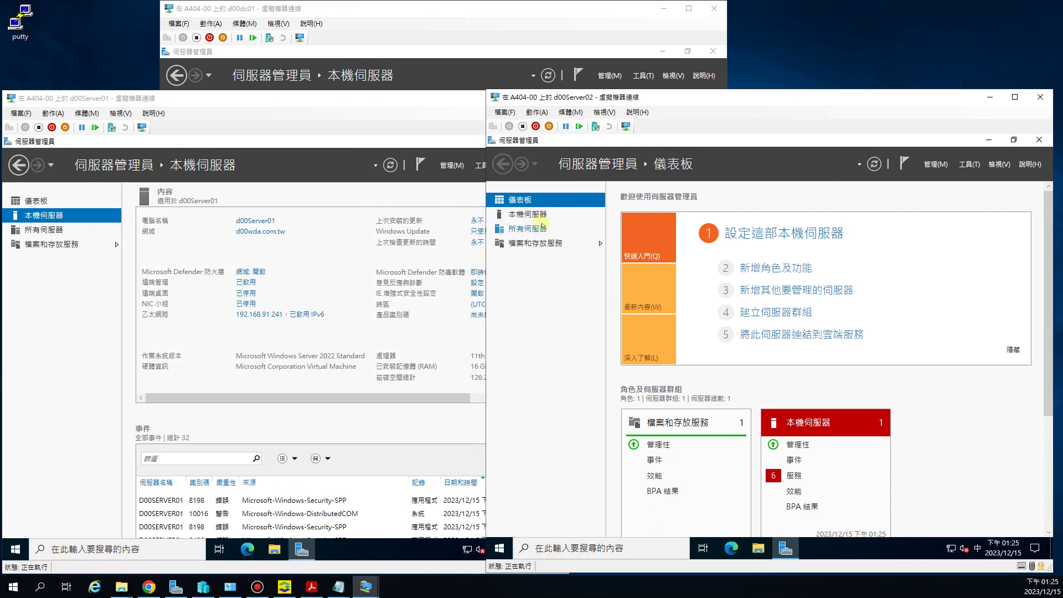
{"action": "left_click", "coordinate": [532, 214]}
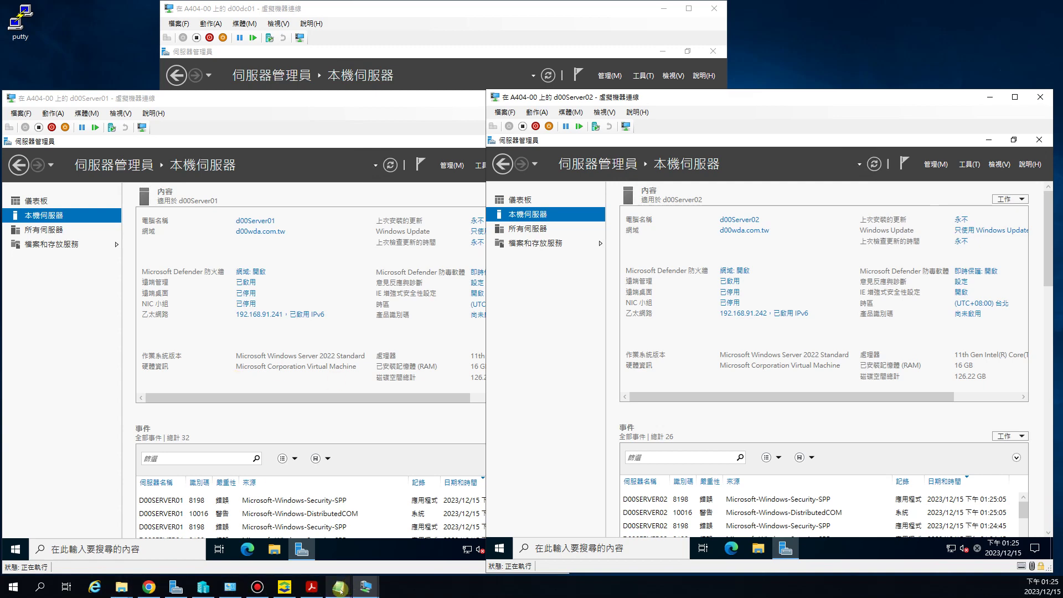
Step: Bring the cluster task notes forward, highlight the 巢狀虛擬化 requirement, and preview open Notepad documents
{"action": "mouse_move", "coordinate": [341, 589]}
{"action": "left_click", "coordinate": [185, 543]}
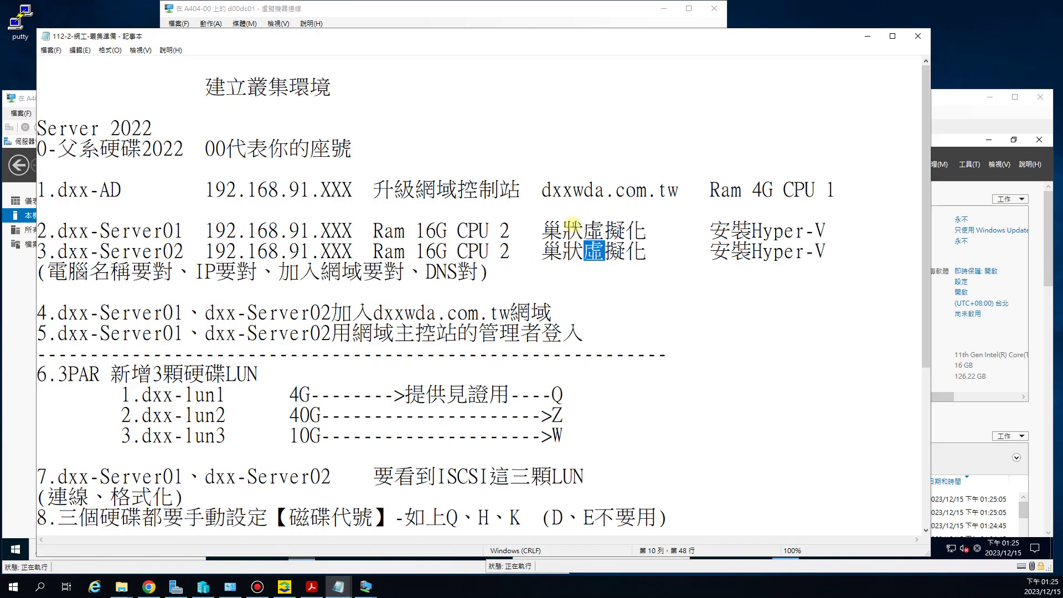
{"action": "left_click_drag", "start_coordinate": [542, 229], "coordinate": [646, 229]}
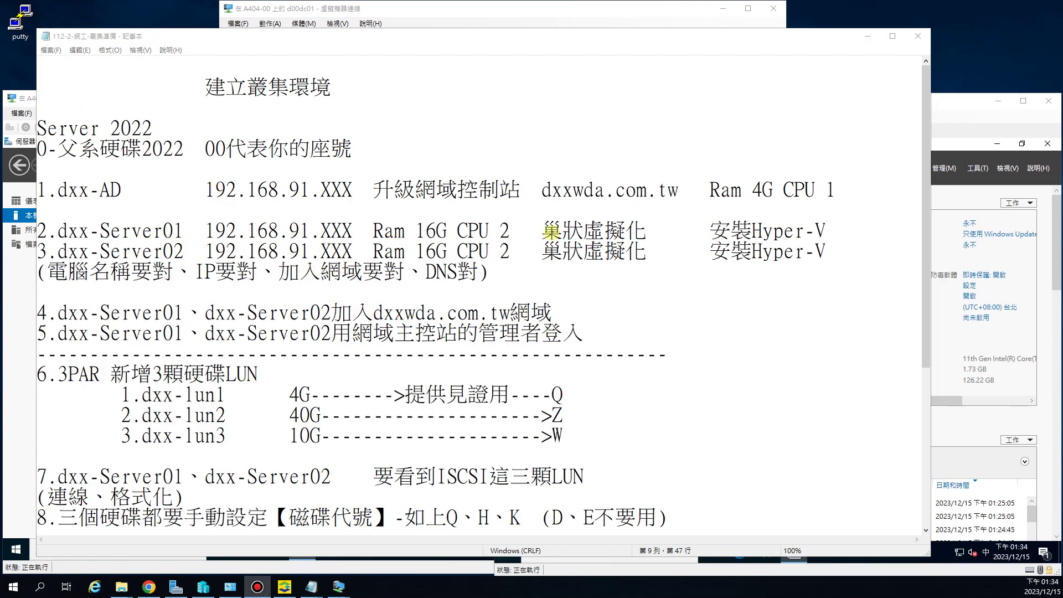
{"action": "left_click_drag", "start_coordinate": [561, 230], "coordinate": [626, 233]}
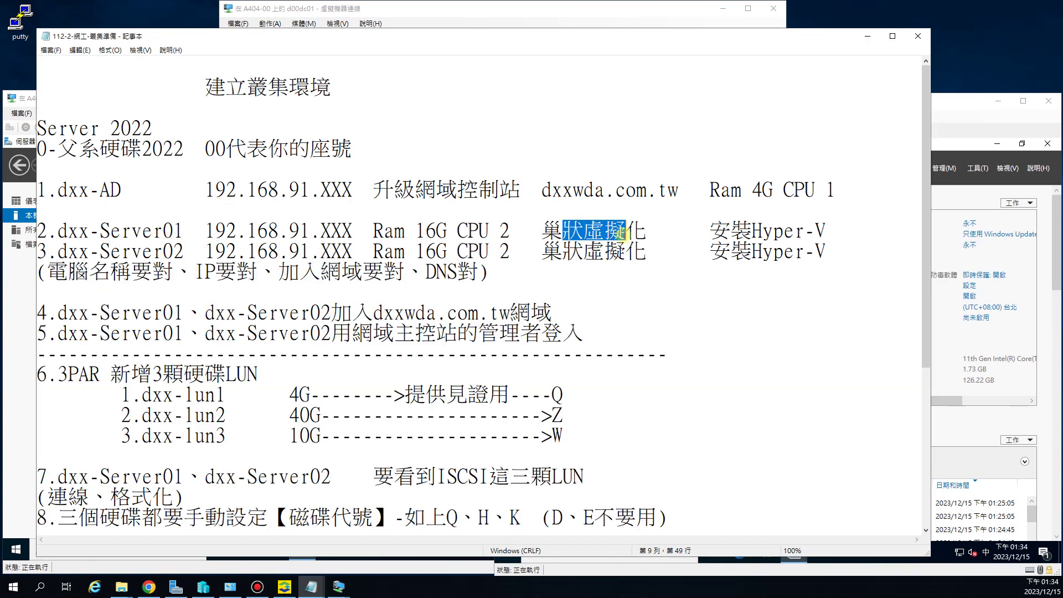
{"action": "left_click", "coordinate": [311, 587]}
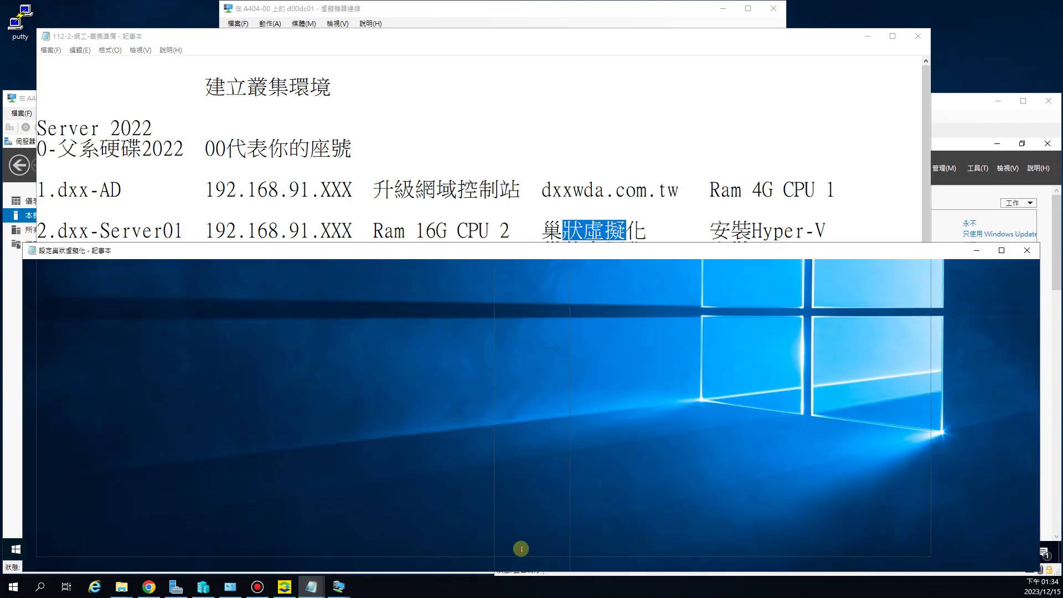
Step: Open the 設定巢狀虛擬化 notes and select the Set-VMProcessor $true nested virtualization command
{"action": "left_click", "coordinate": [511, 548]}
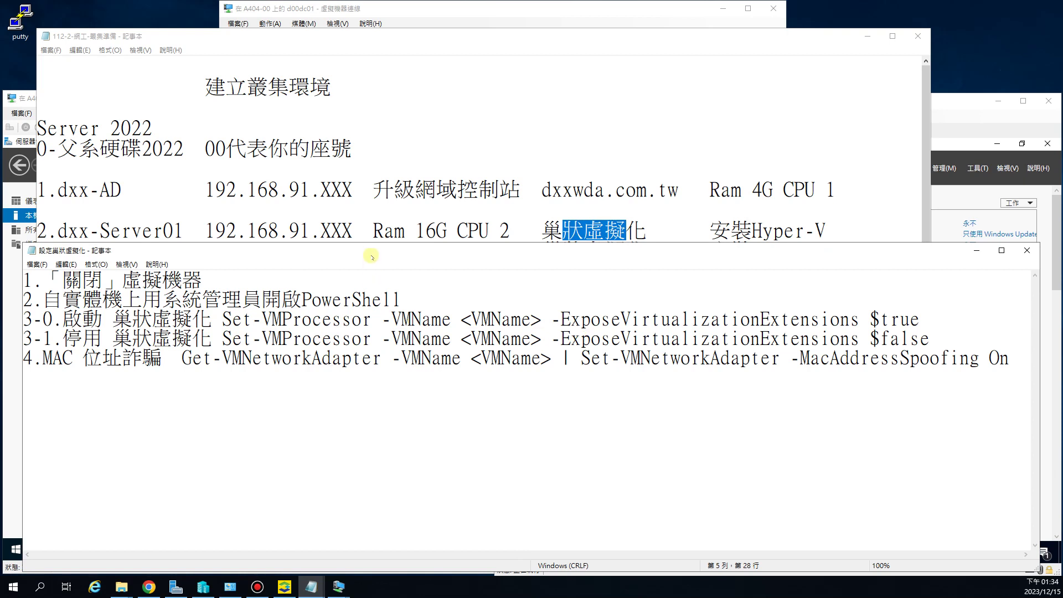
{"action": "left_click_drag", "start_coordinate": [371, 256], "coordinate": [356, 239]}
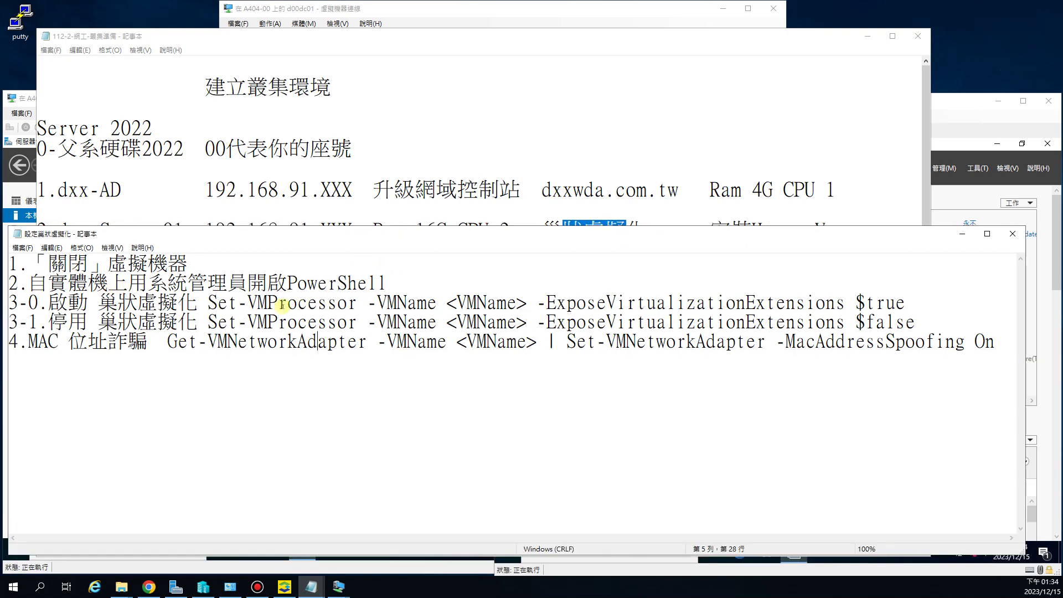
{"action": "left_click_drag", "start_coordinate": [209, 302], "coordinate": [908, 304]}
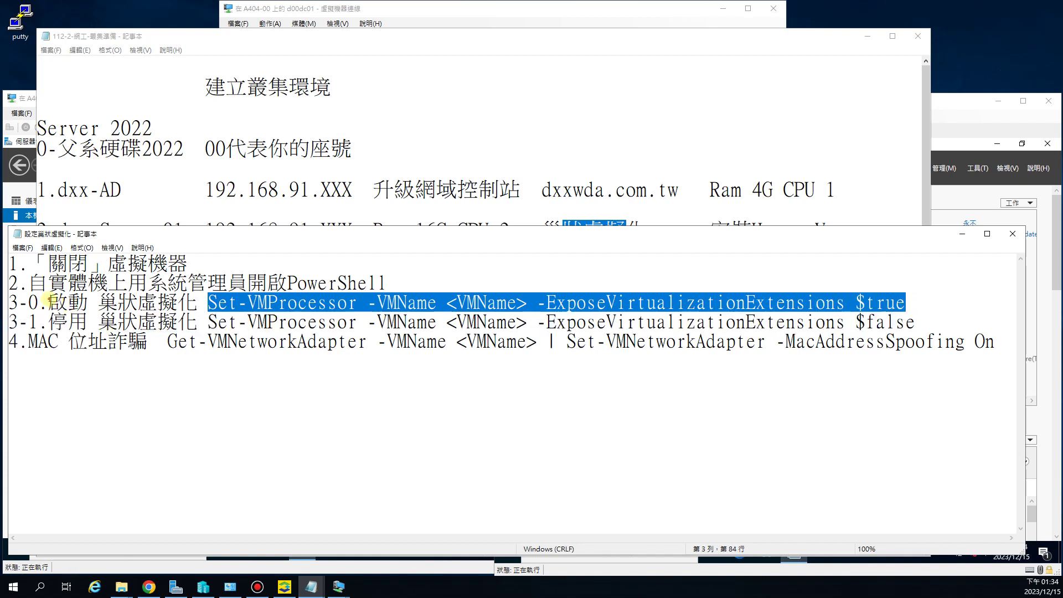
{"action": "left_click_drag", "start_coordinate": [49, 301], "coordinate": [137, 303]}
{"action": "left_click_drag", "start_coordinate": [39, 342], "coordinate": [239, 343]}
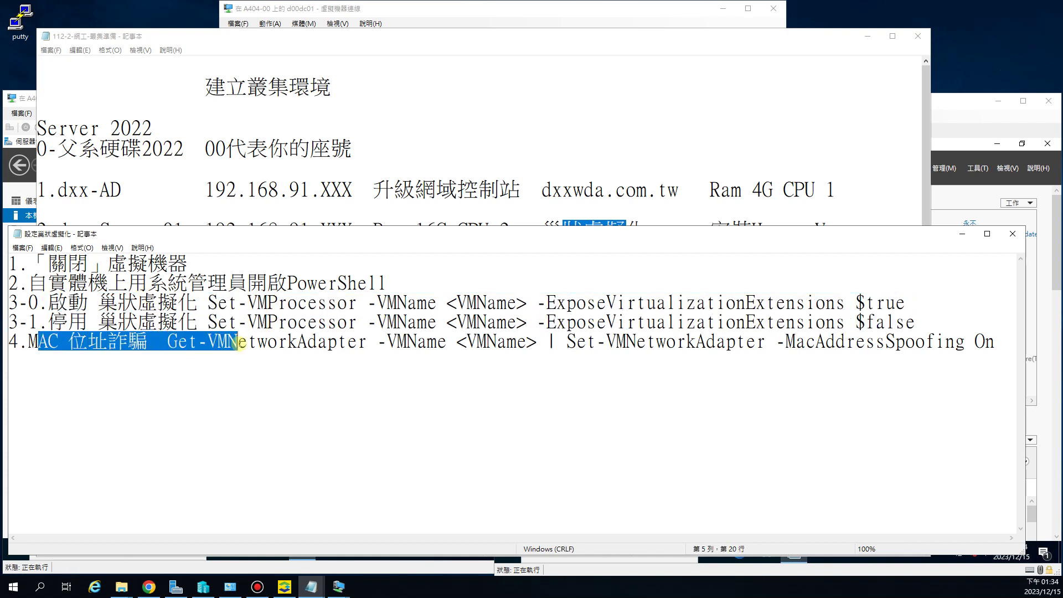
{"action": "left_click_drag", "start_coordinate": [68, 321], "coordinate": [175, 322]}
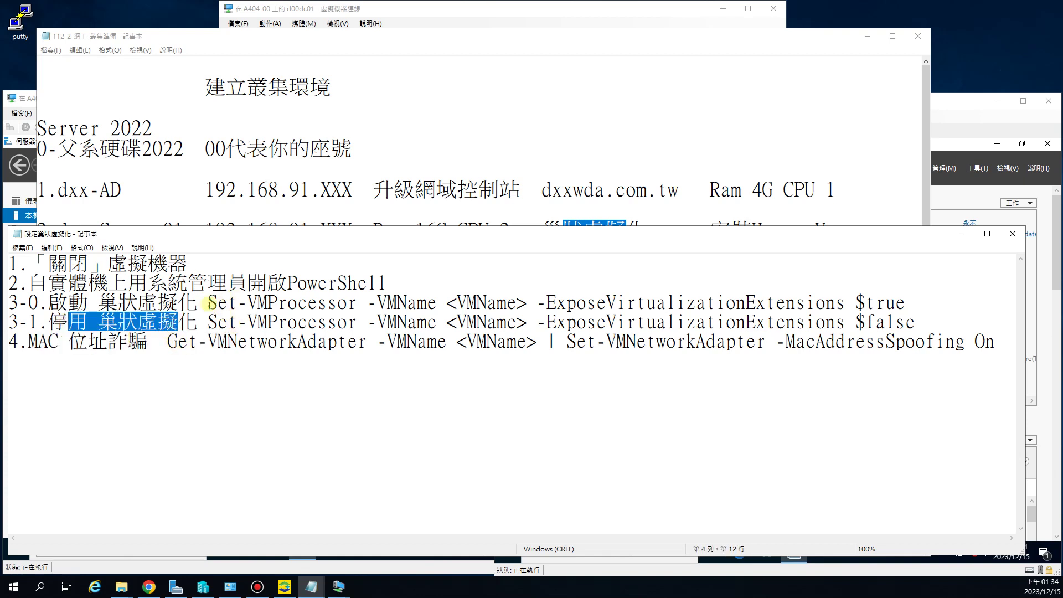
{"action": "left_click_drag", "start_coordinate": [205, 302], "coordinate": [911, 302]}
{"action": "key", "text": "ctrl+c"}
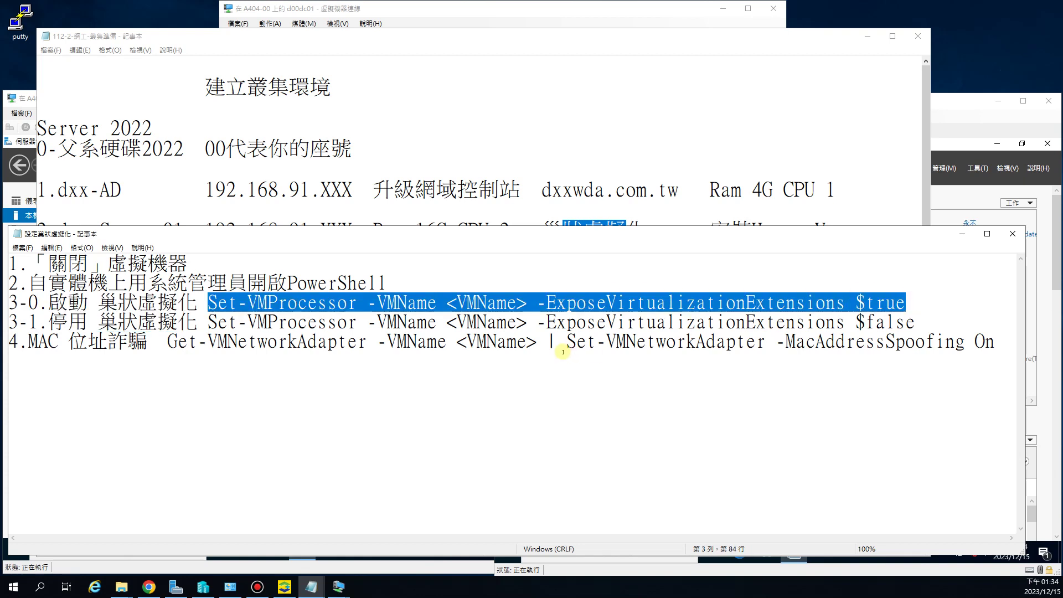
Step: Paste the Set-VMProcessor $true command on line 8 and the MacAddressSpoofing On command on line 9
{"action": "left_click", "coordinate": [999, 343]}
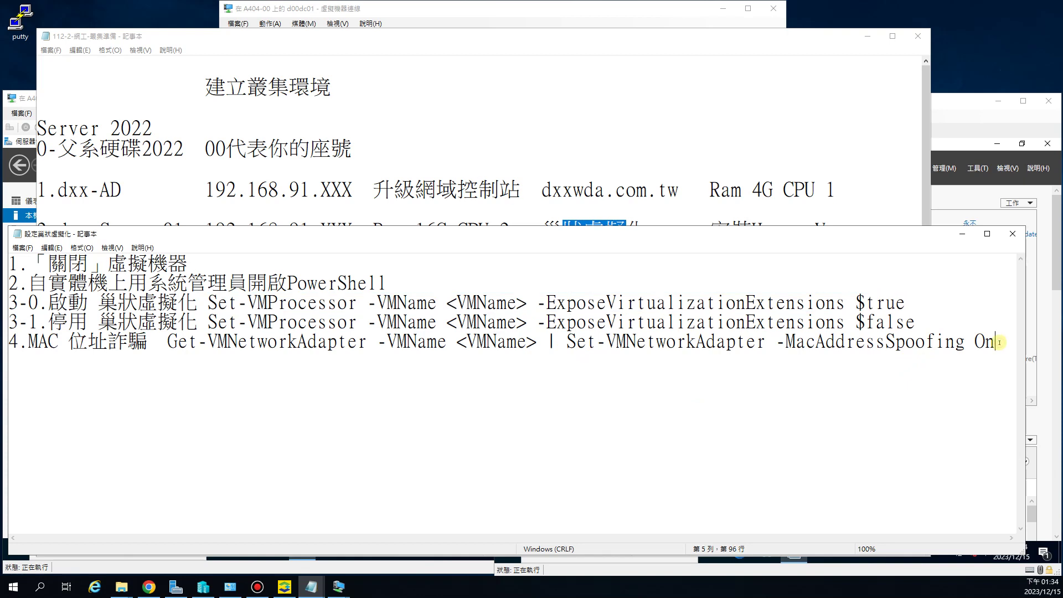
{"action": "key", "text": "ctrl+v"}
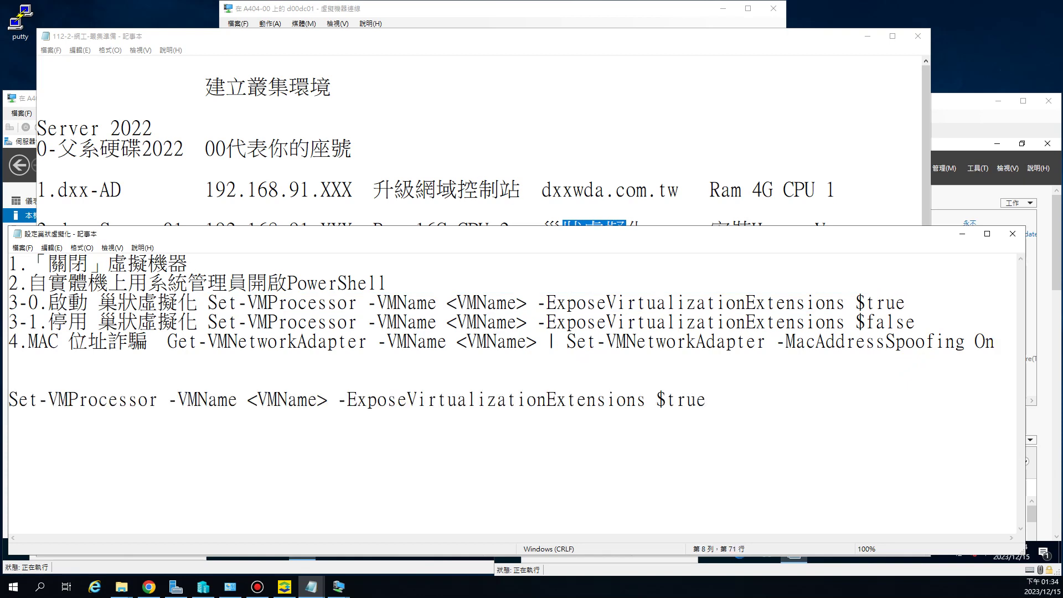
{"action": "left_click_drag", "start_coordinate": [189, 342], "coordinate": [1003, 343]}
{"action": "key", "text": "ctrl+c"}
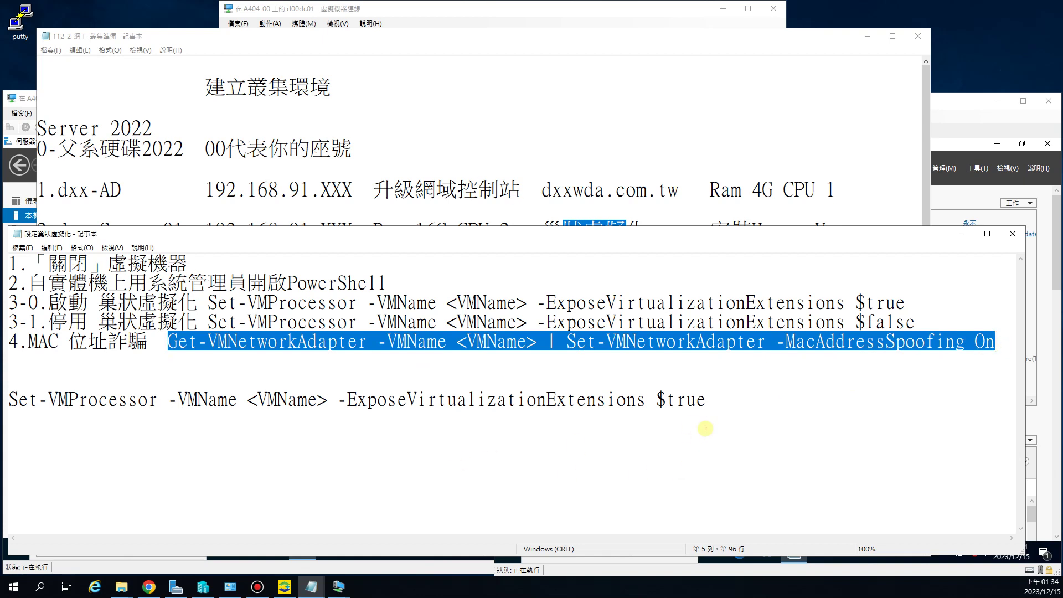
{"action": "left_click", "coordinate": [715, 404]}
{"action": "key", "text": "Return"}
{"action": "key", "text": "ctrl+v"}
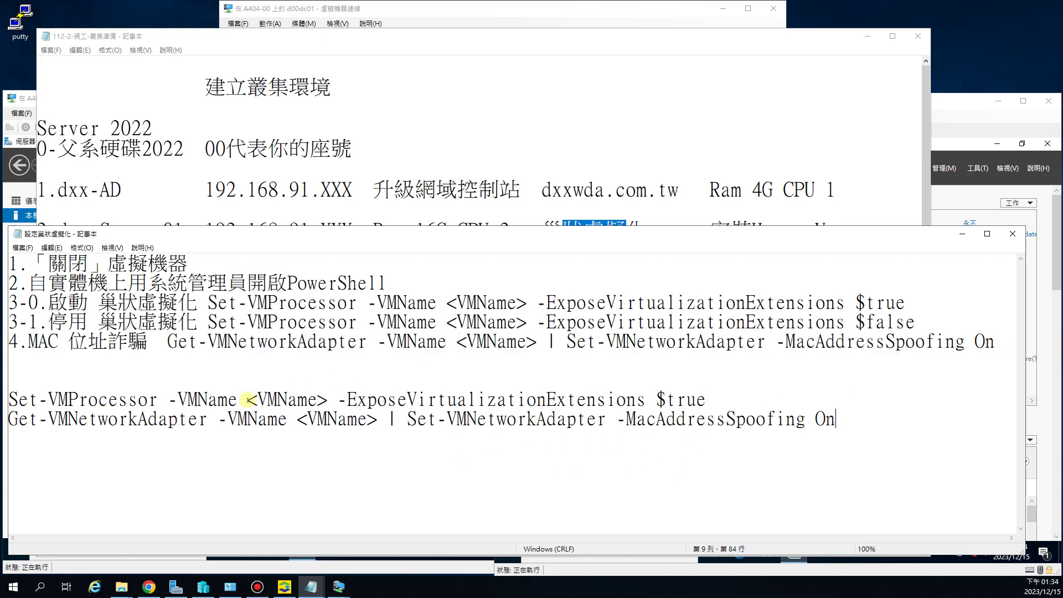
{"action": "left_click_drag", "start_coordinate": [248, 399], "coordinate": [277, 400]}
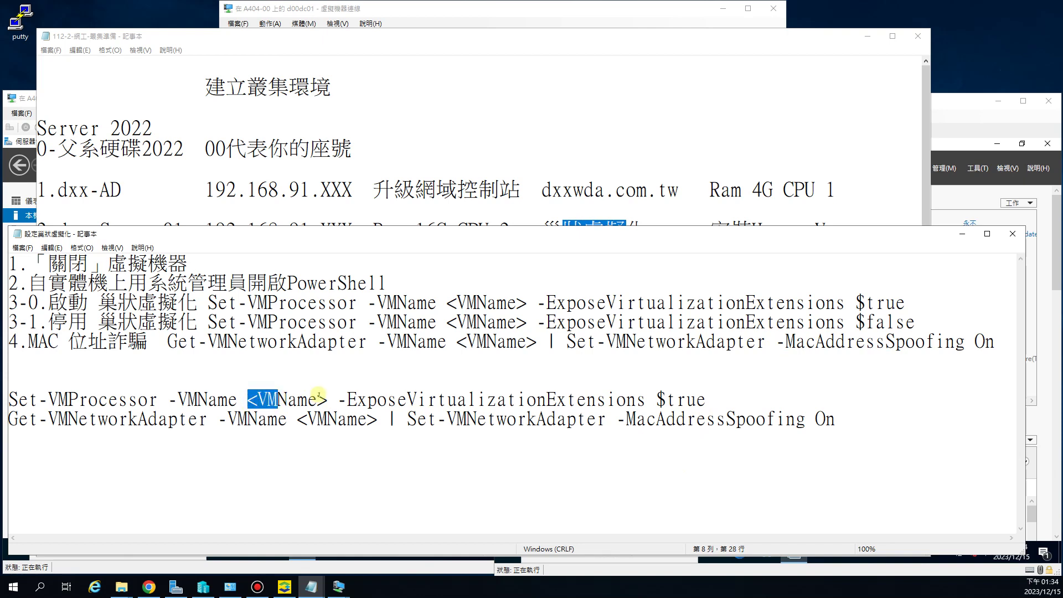